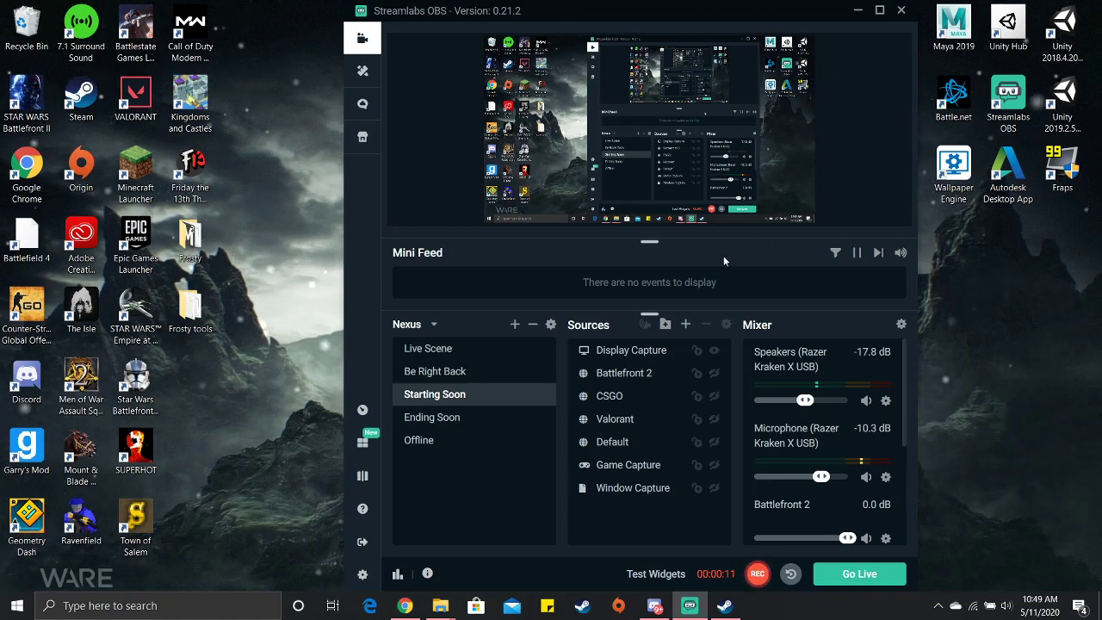
# Step: Minimize the recording window and view the CGI Clone Troopers workshop page in Steam
pyautogui.click(858, 12)
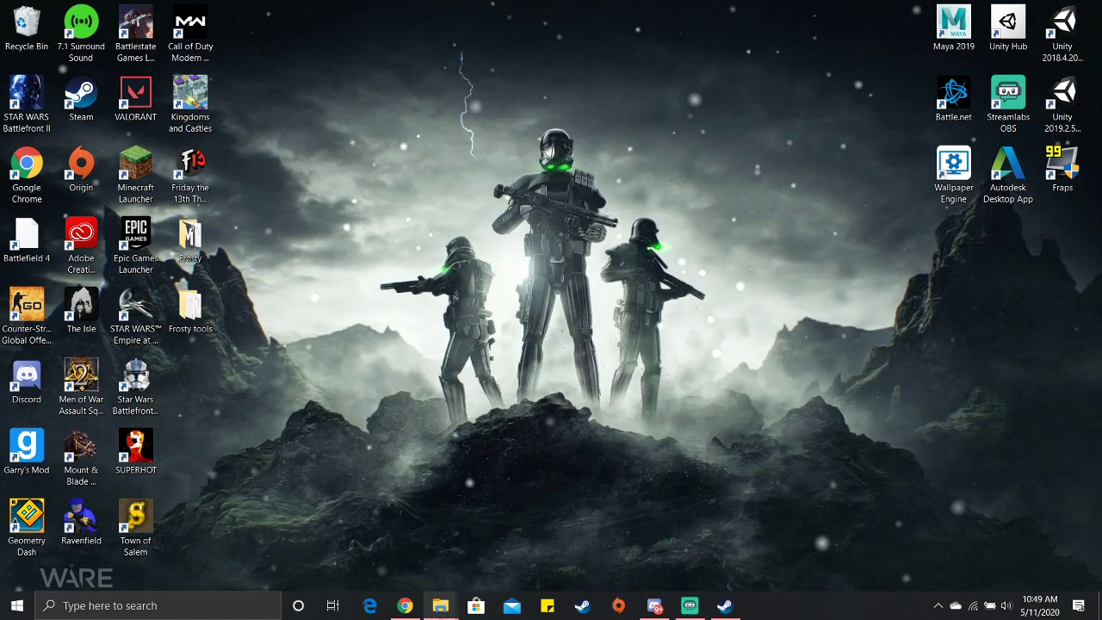
pyautogui.click(724, 605)
pyautogui.scroll(1, 447, 256)
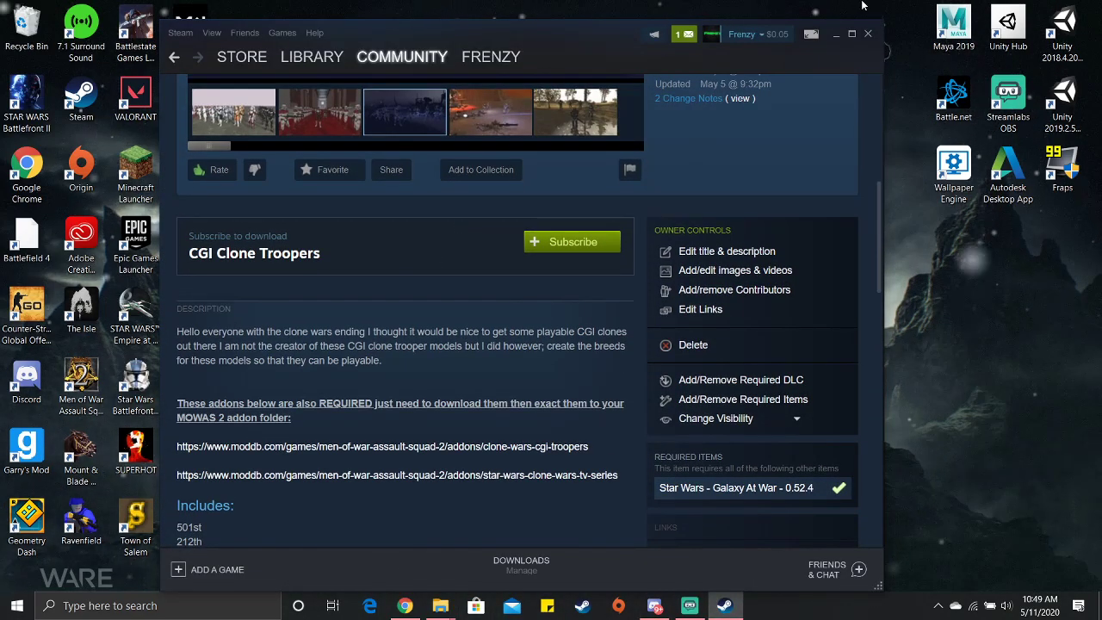
pyautogui.click(837, 36)
pyautogui.moveTo(440, 605)
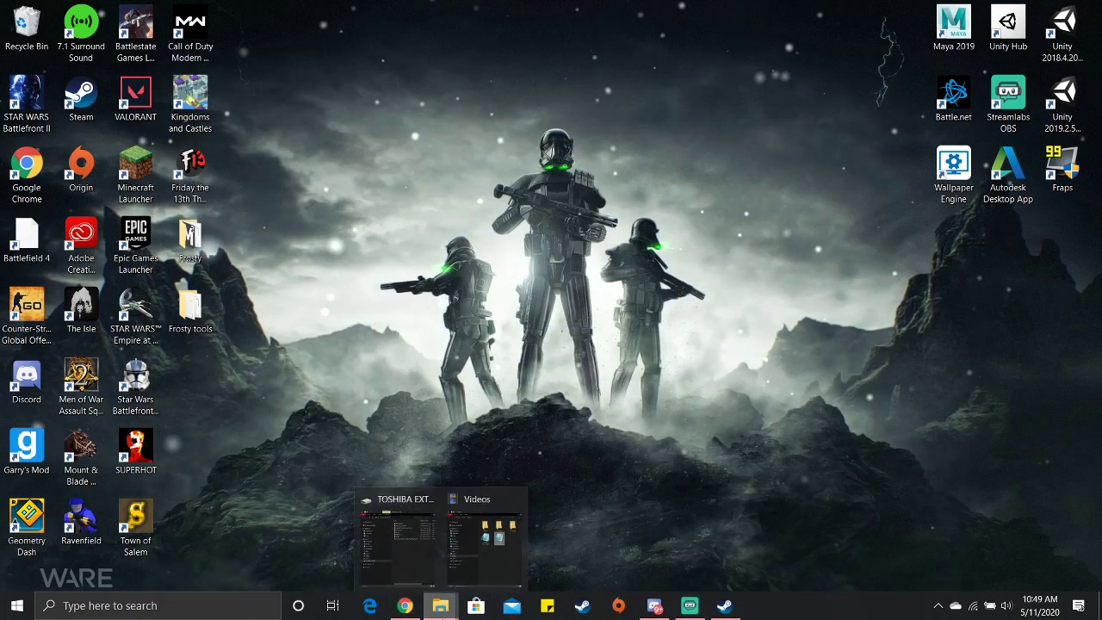
pyautogui.click(484, 544)
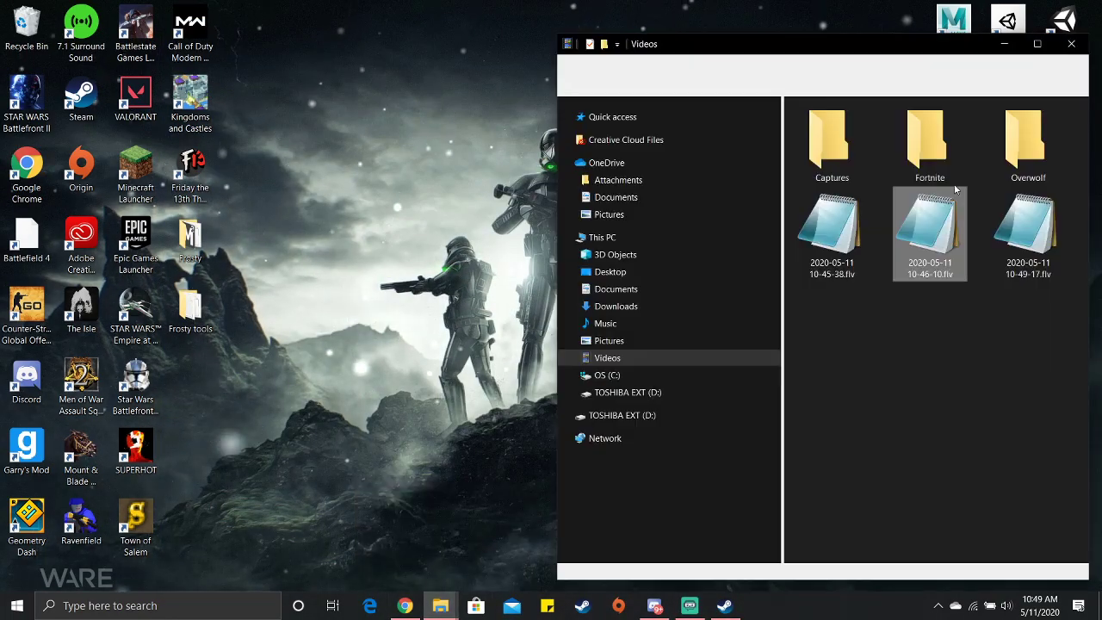
pyautogui.click(1007, 44)
# Step: On the TOSHIBA EXT (D:) drive, open the mods folder of Men of War Assault Squad 2 inside SteamLibrary
pyautogui.moveTo(440, 605)
pyautogui.click(400, 469)
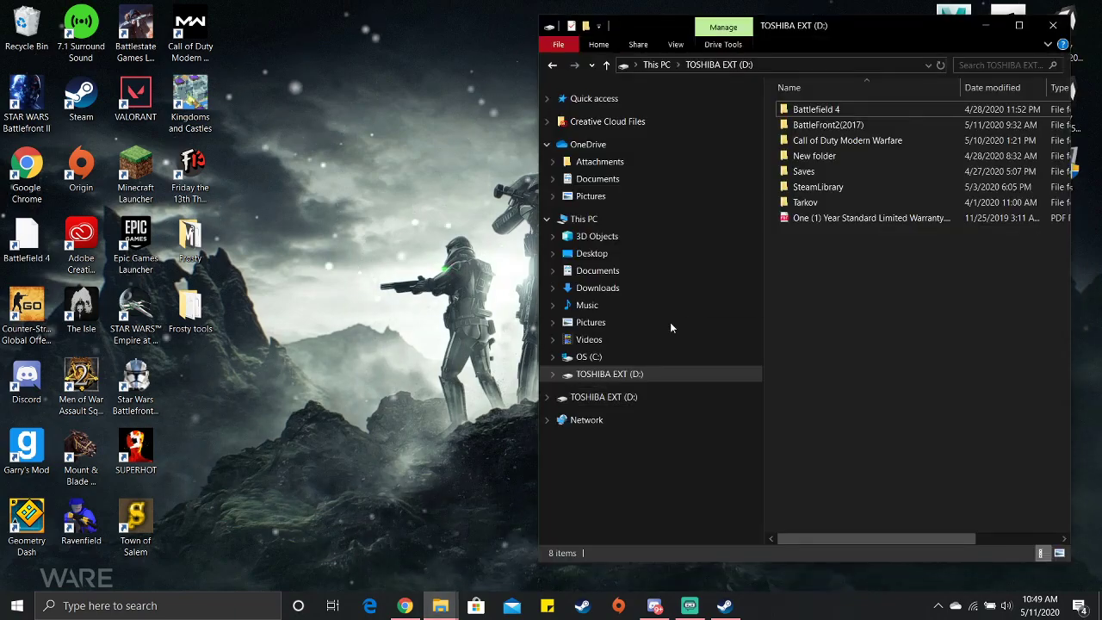
pyautogui.doubleClick(818, 187)
pyautogui.doubleClick(822, 110)
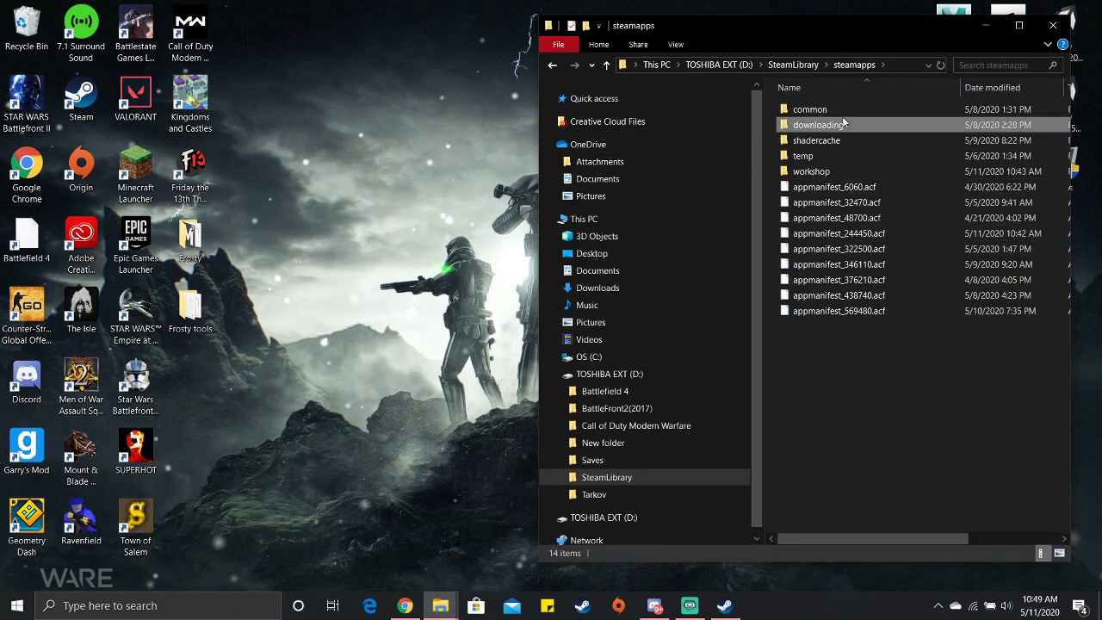
pyautogui.click(844, 111)
pyautogui.doubleClick(845, 112)
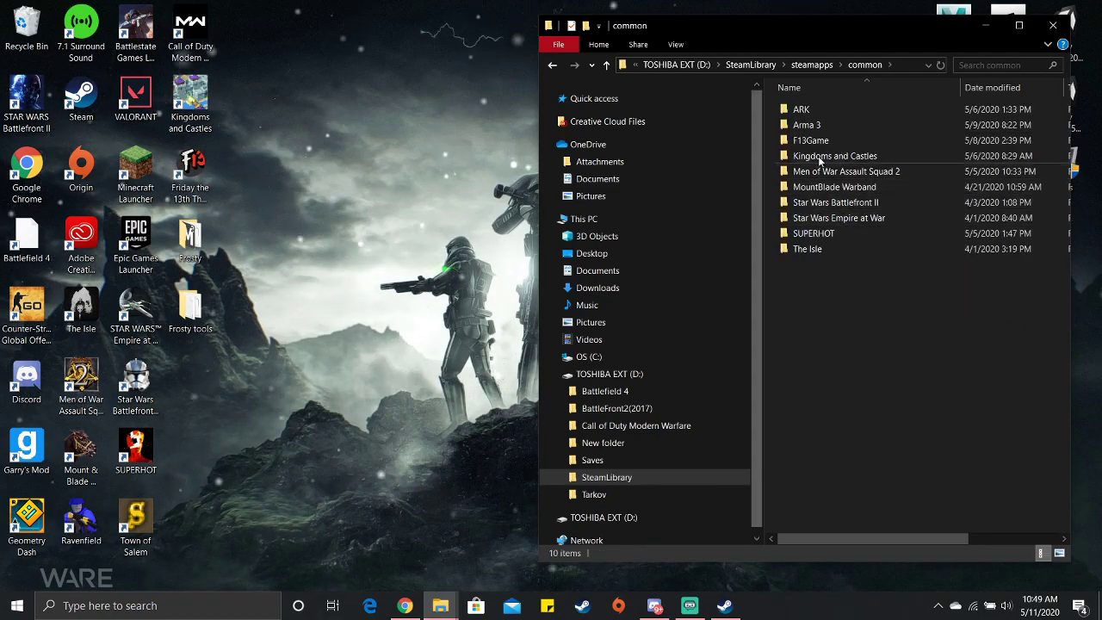
pyautogui.click(859, 175)
pyautogui.doubleClick(859, 175)
pyautogui.click(813, 110)
pyautogui.doubleClick(814, 109)
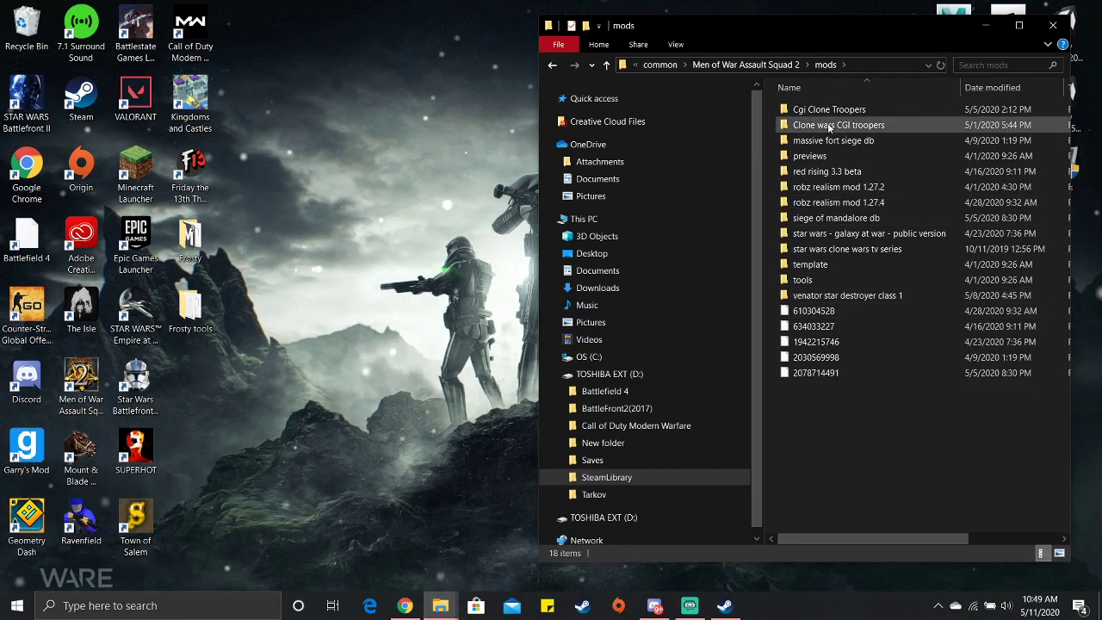
# Step: Delete the "Clone wars CGI troopers" and "star wars clone wars tv series" folders from the mods folder
pyautogui.click(831, 125)
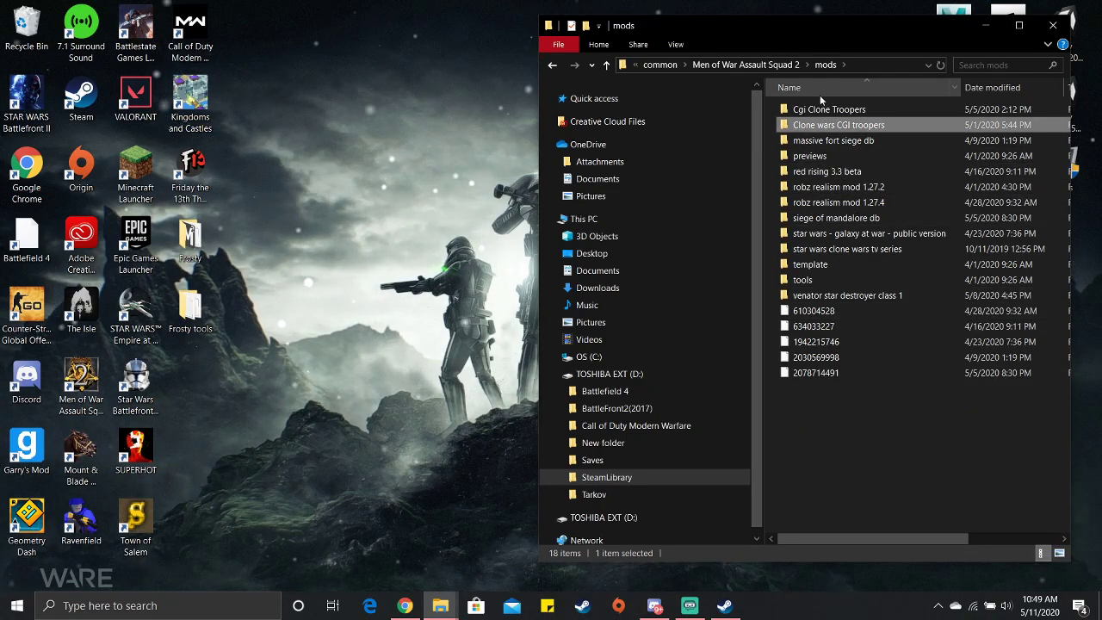
pyautogui.press('Delete')
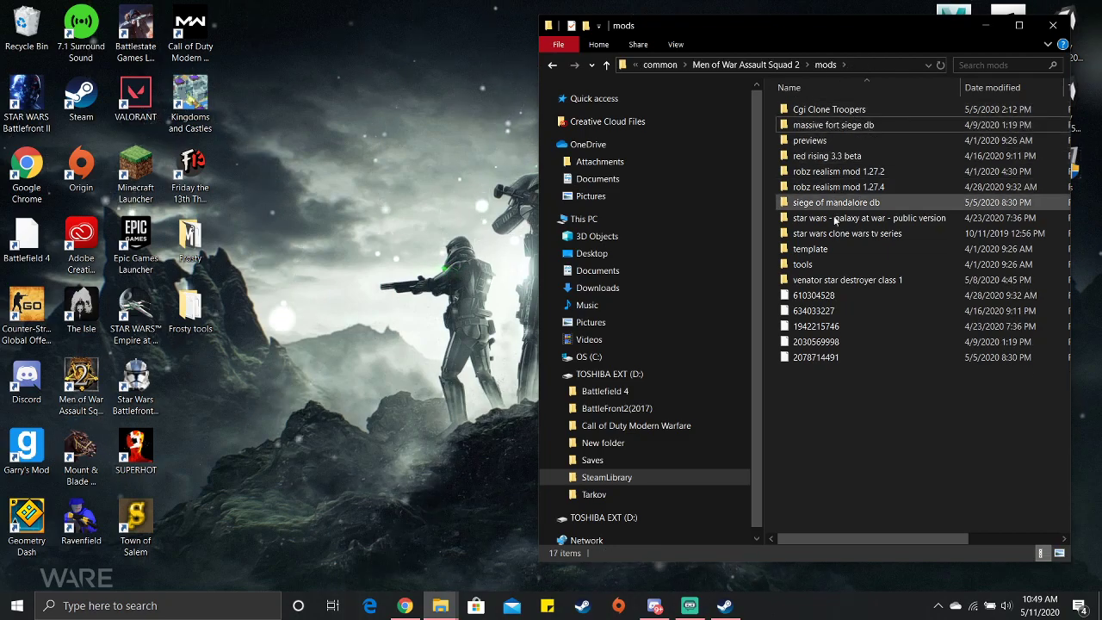
pyautogui.click(863, 235)
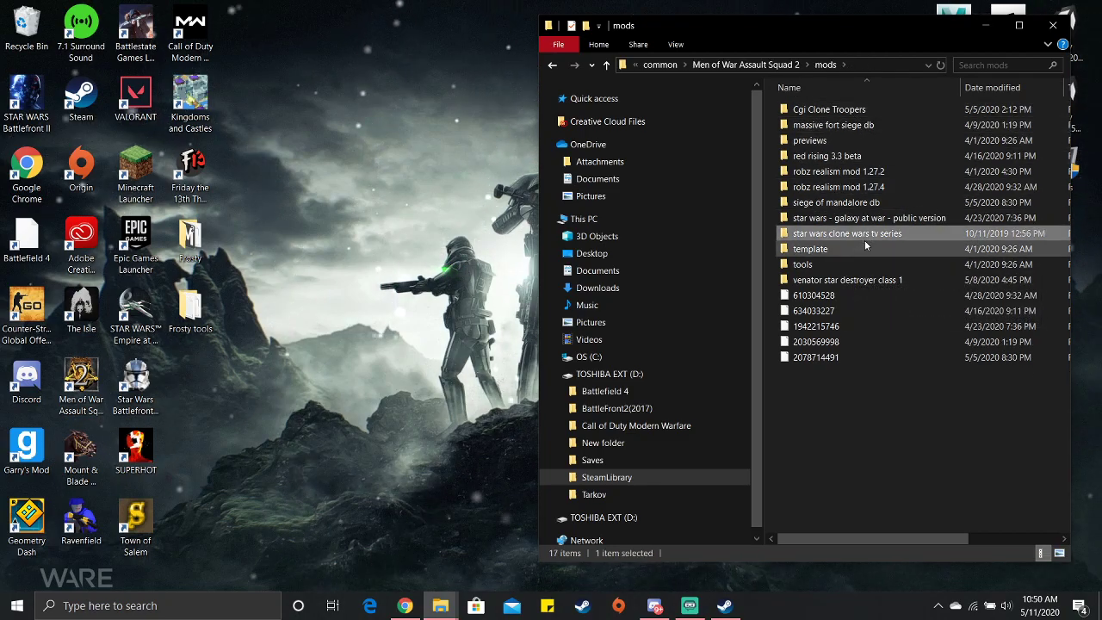
pyautogui.press('Delete')
# Step: Point out the galaxy at war and Cgi Clone Troopers folders, and read the CGI Clone Troopers description on Steam
pyautogui.click(854, 218)
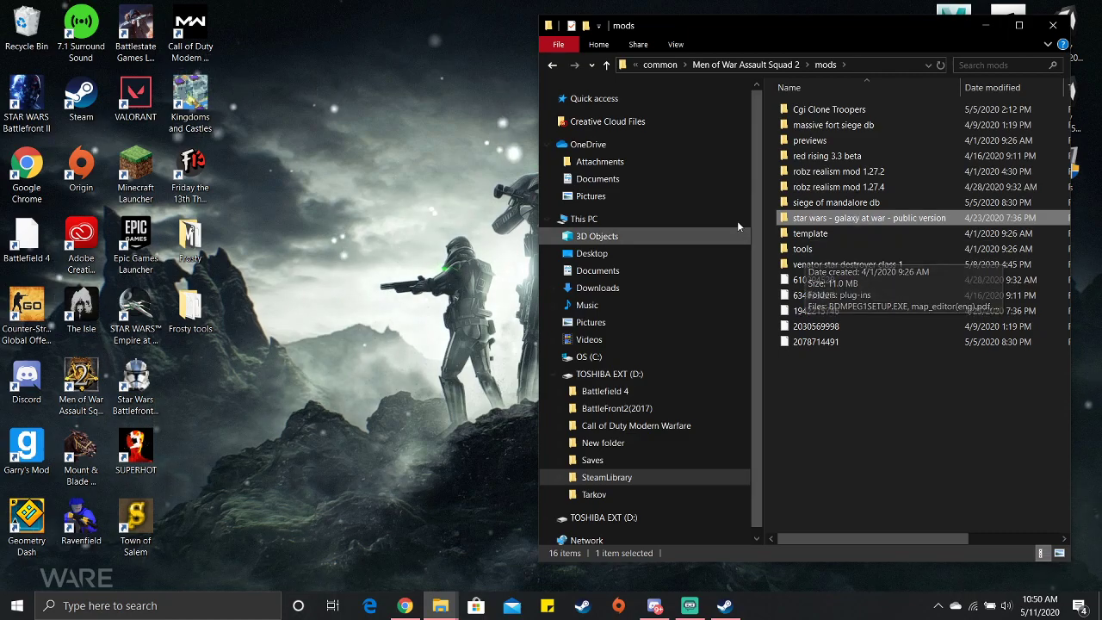
pyautogui.click(823, 112)
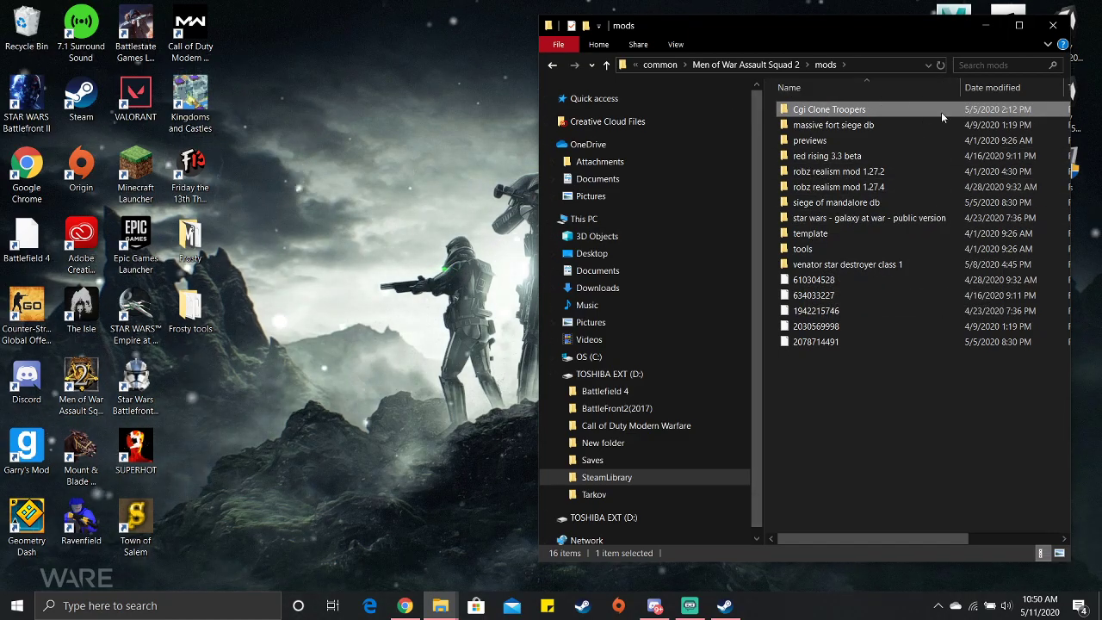
pyautogui.click(724, 605)
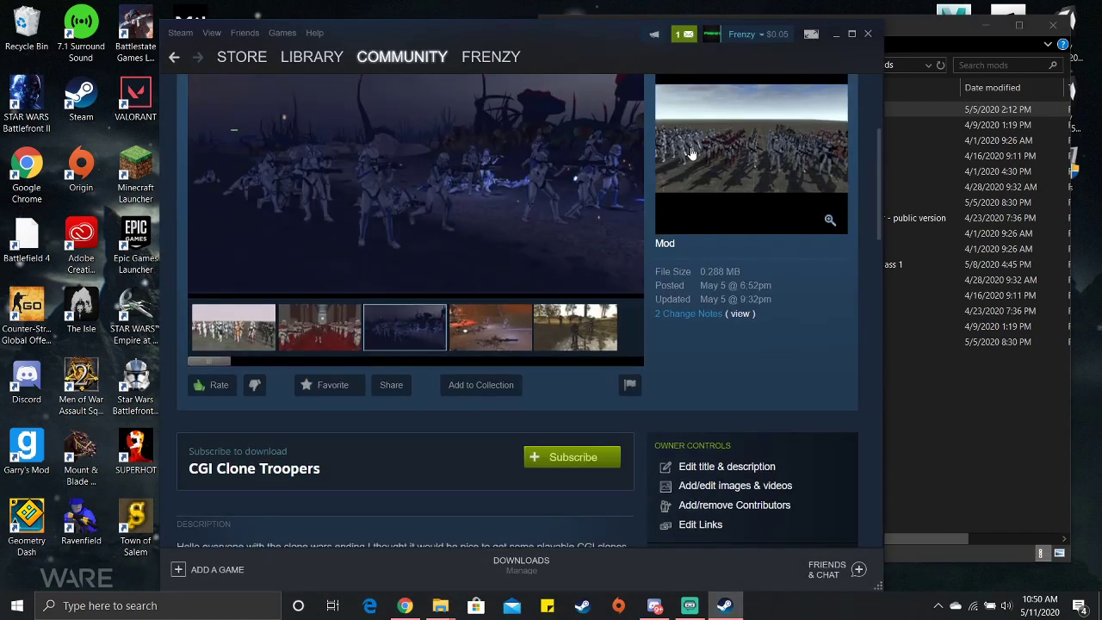
pyautogui.scroll(-4, 411, 223)
pyautogui.scroll(2, 487, 288)
pyautogui.moveTo(465, 347); pyautogui.dragTo(194, 328)
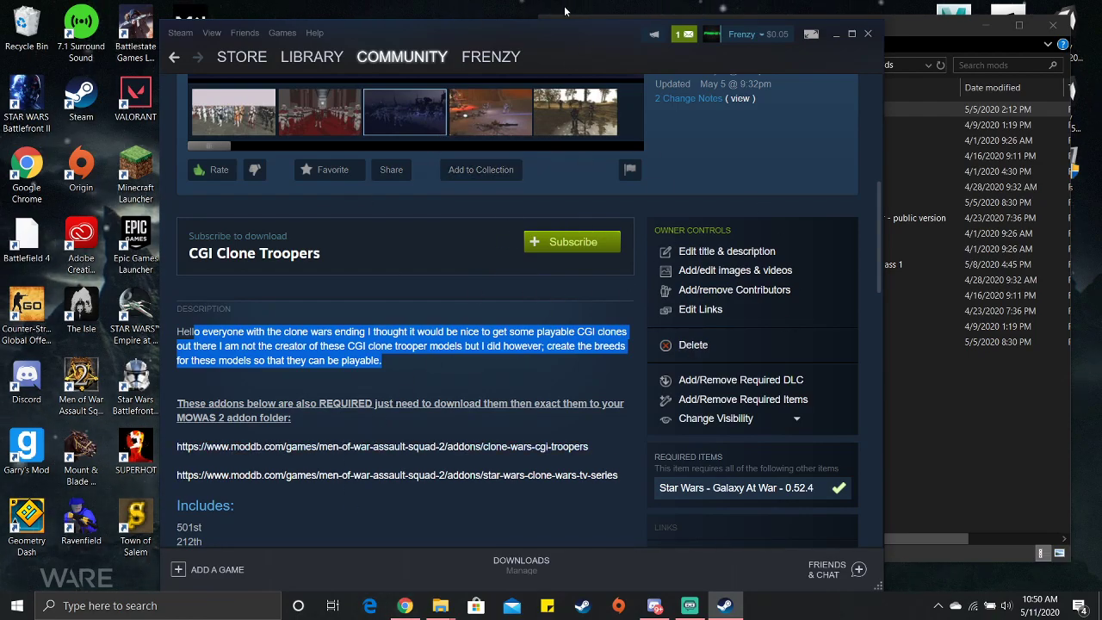
# Step: Move the Steam window off the desktop icons and permanently empty the Recycle Bin
pyautogui.moveTo(560, 26); pyautogui.dragTo(727, 166)
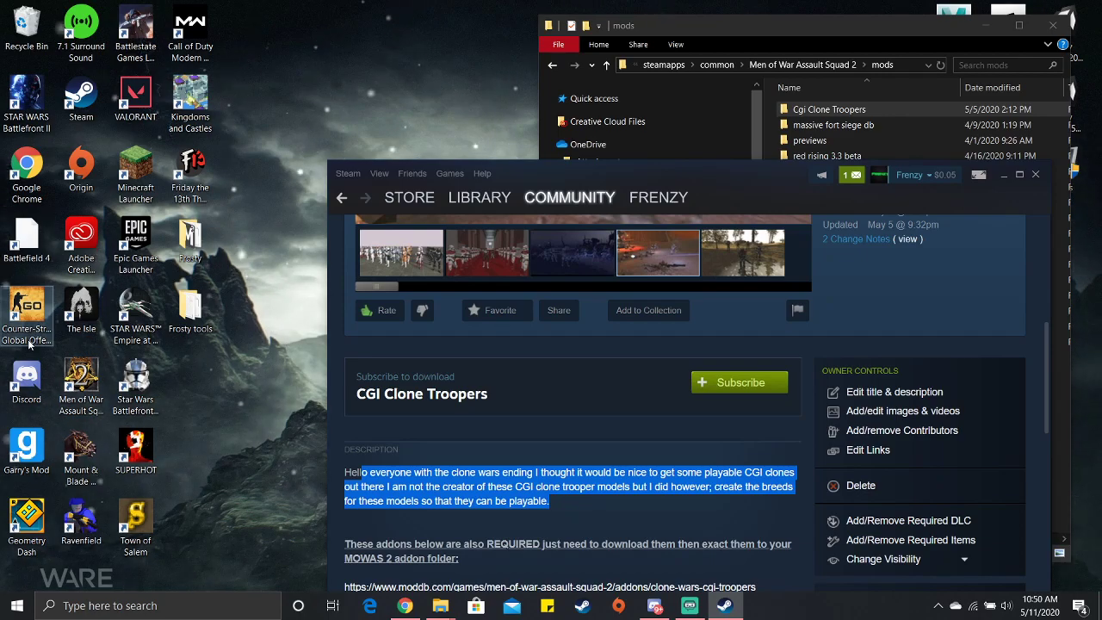
pyautogui.rightClick(26, 26)
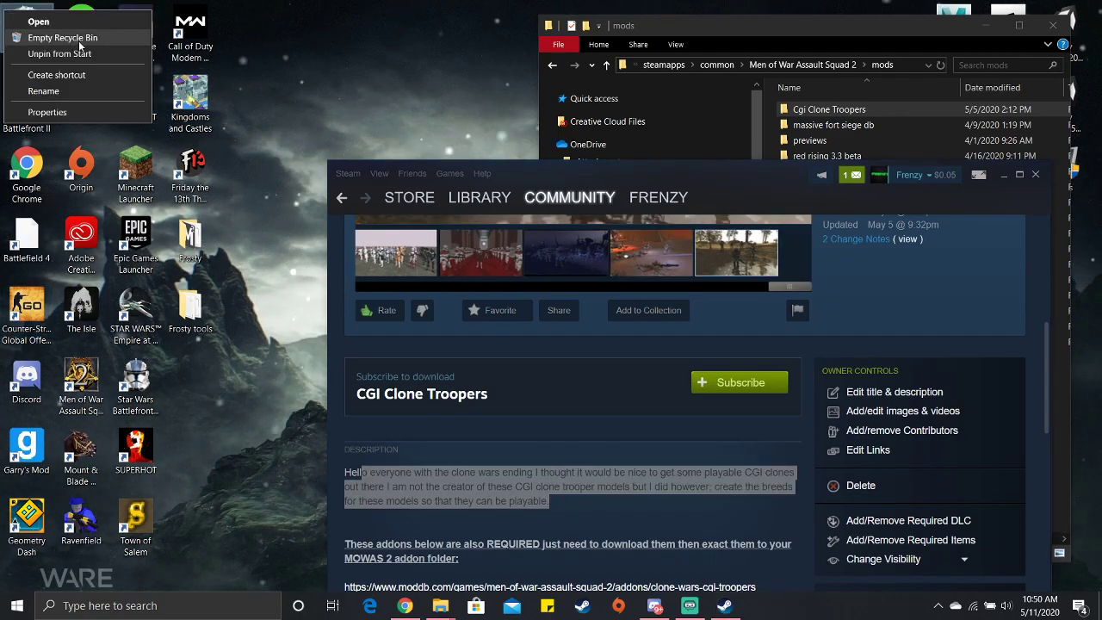
pyautogui.click(64, 38)
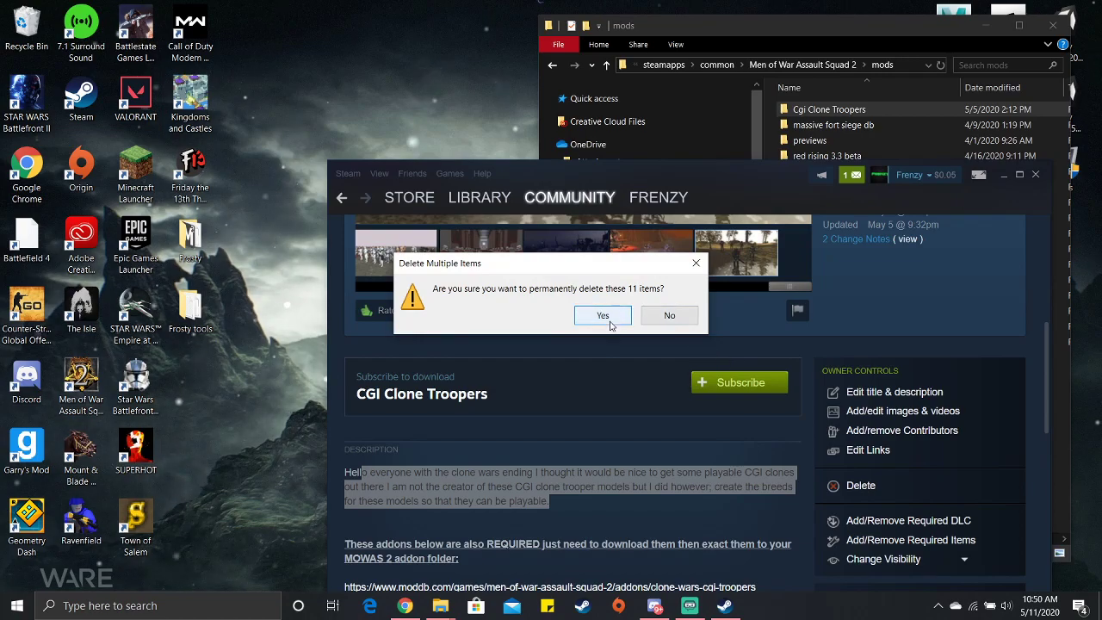
pyautogui.click(604, 319)
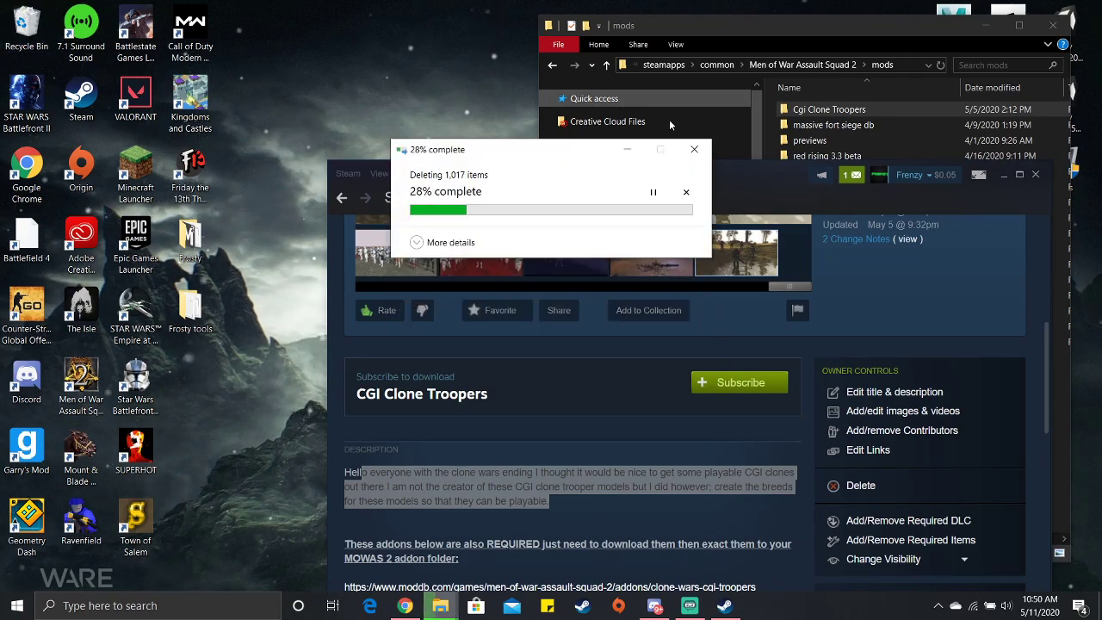
# Step: Maximize Steam and open the two required ModDB addon pages linked in the CGI Clone Troopers description
pyautogui.doubleClick(758, 177)
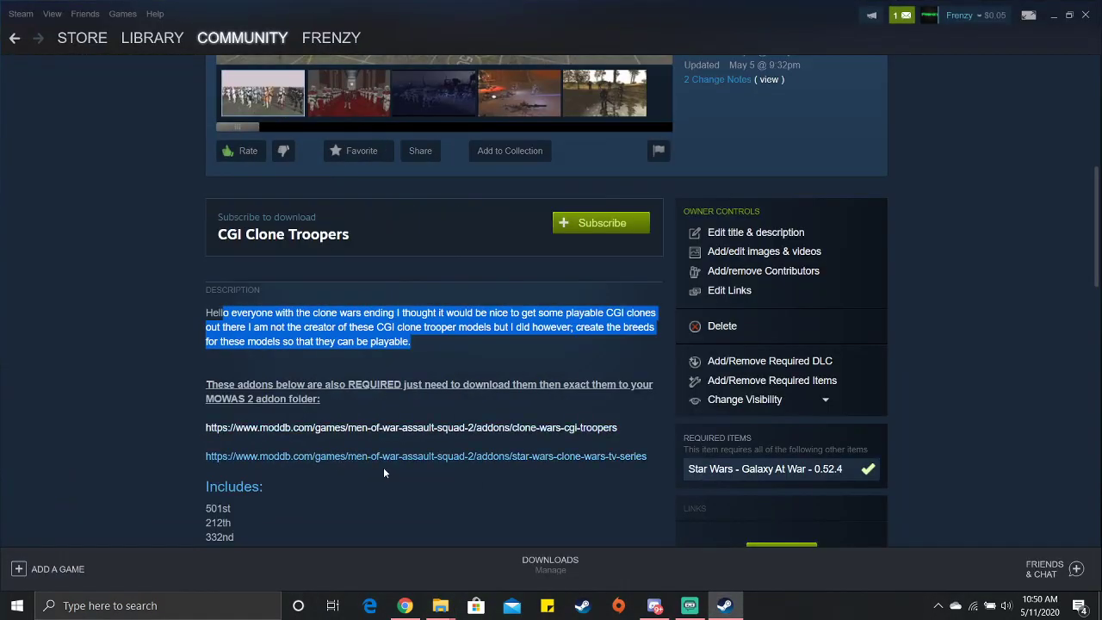
pyautogui.click(404, 605)
pyautogui.click(274, 55)
pyautogui.click(1016, 143)
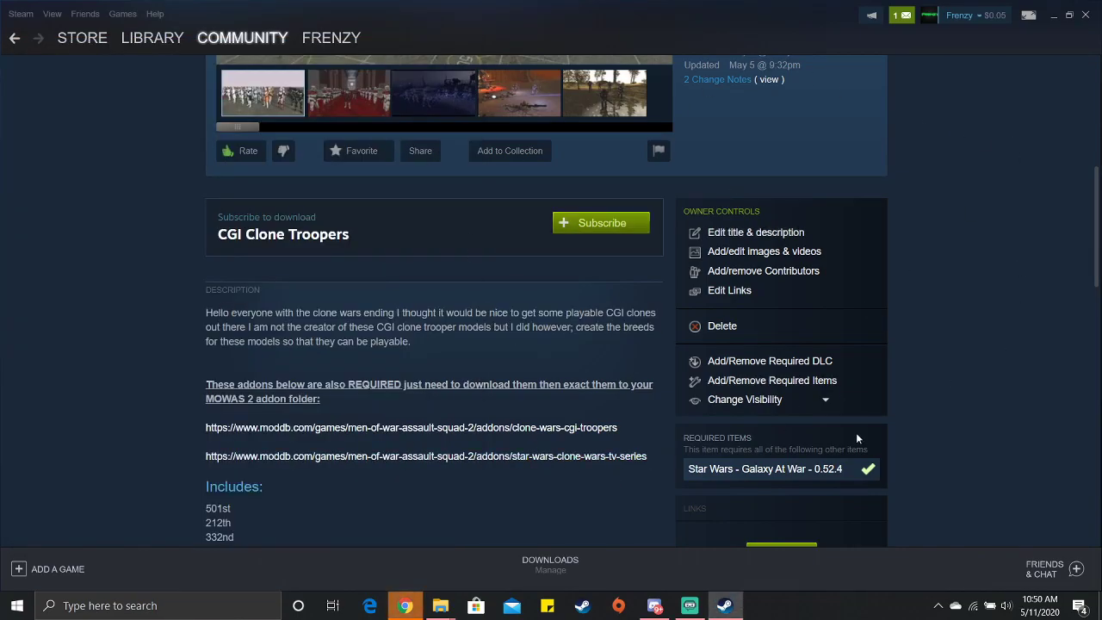
pyautogui.scroll(3, 649, 259)
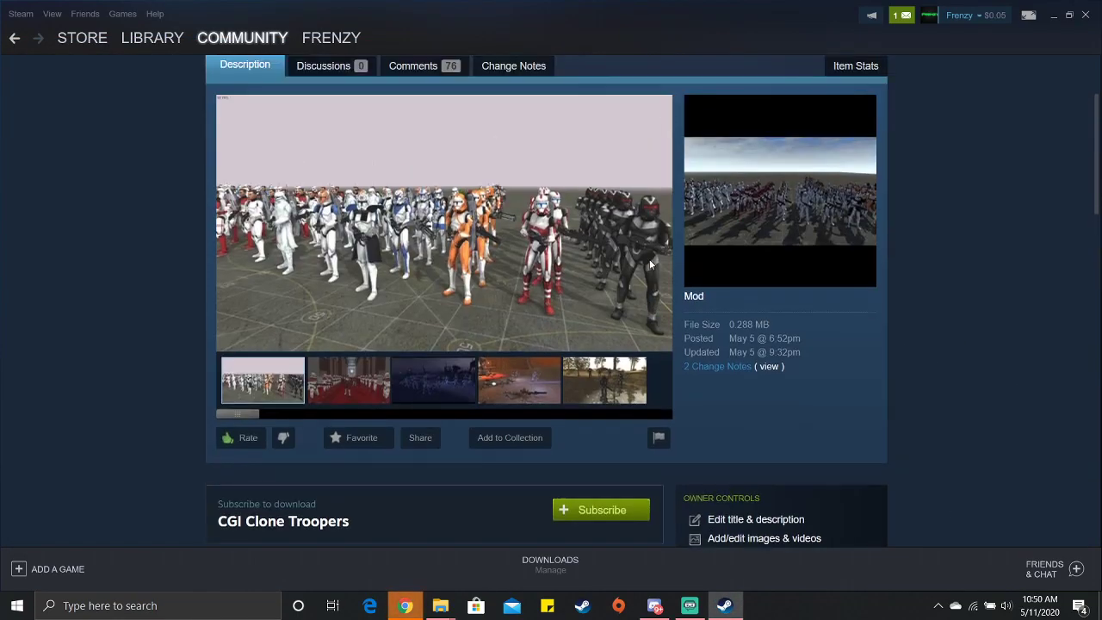
# Step: Minimize Steam, close the duplicate ModDB addon tabs in Chrome, and maximize the browser window
pyautogui.click(1056, 18)
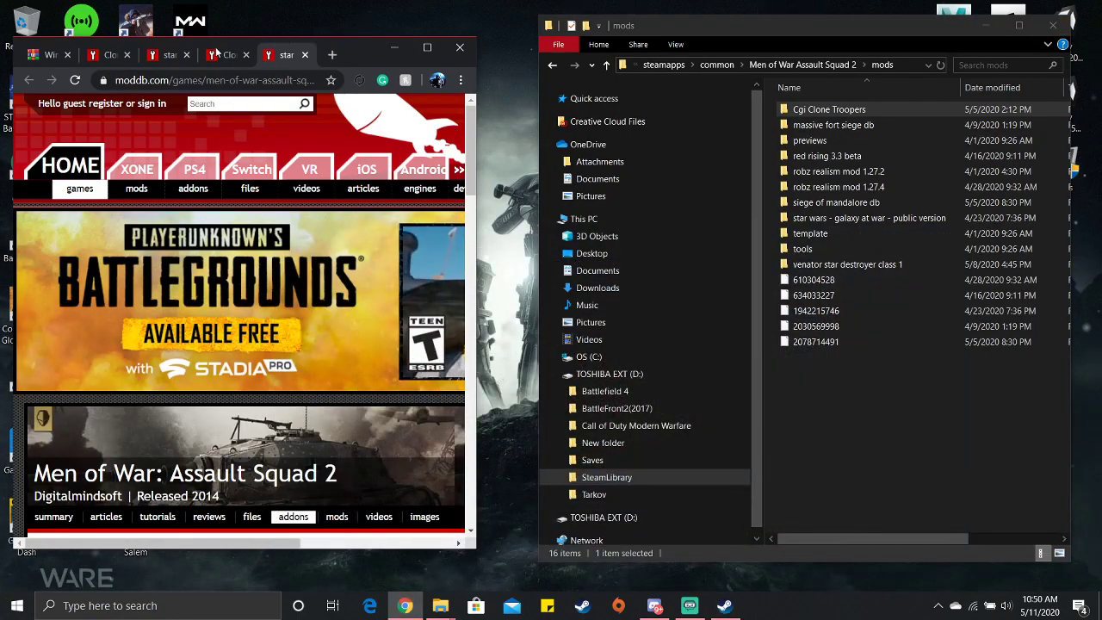
pyautogui.click(186, 55)
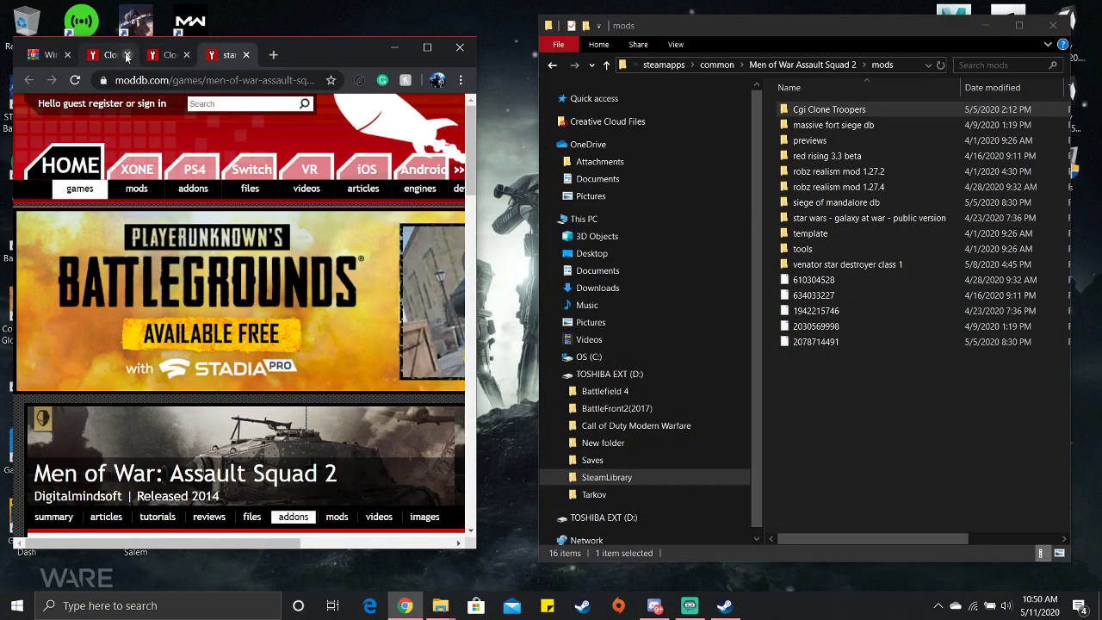
pyautogui.click(426, 47)
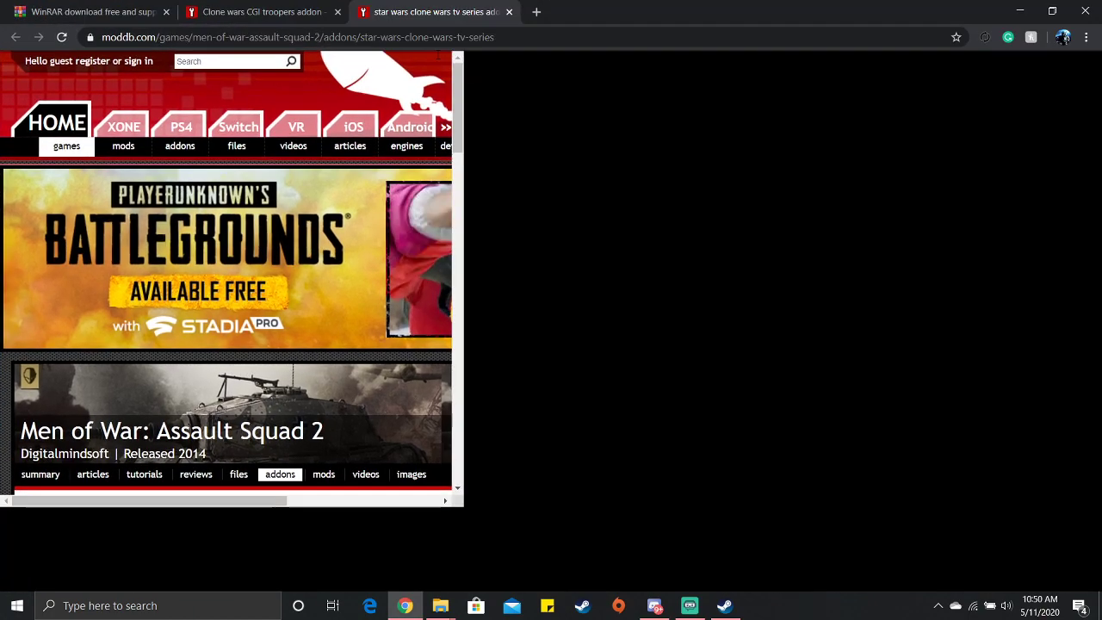
# Step: Examine the English 64-bit and 32-bit versions offered on the WinRAR download page
pyautogui.click(120, 13)
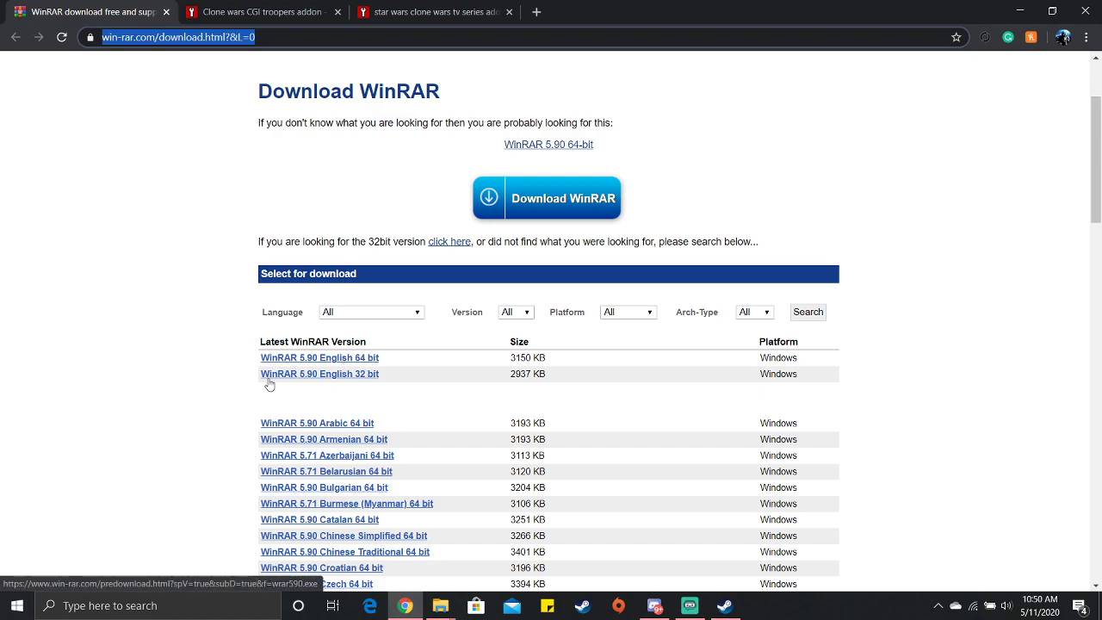
pyautogui.moveTo(482, 378); pyautogui.dragTo(323, 403)
pyautogui.scroll(-5, 332, 425)
pyautogui.click(107, 256)
pyautogui.scroll(5, 176, 282)
pyautogui.scroll(1, 176, 285)
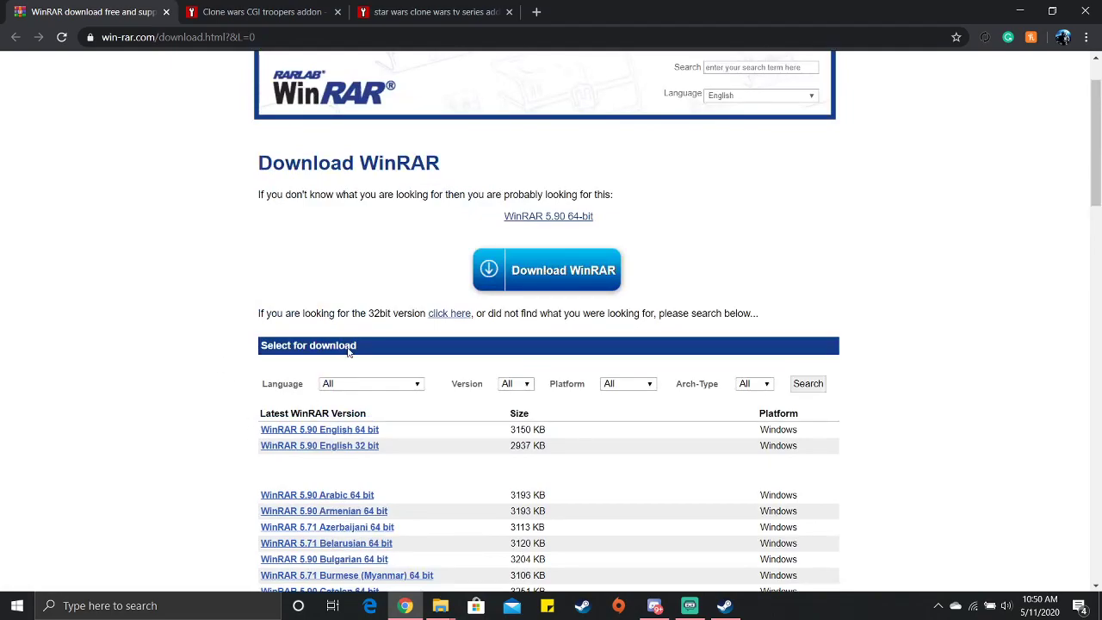
# Step: Download Clone_wars_CGI_troopers.rar from its ModDB addon page and dismiss the download pop-up
pyautogui.click(306, 11)
pyautogui.scroll(-5, 430, 445)
pyautogui.click(431, 435)
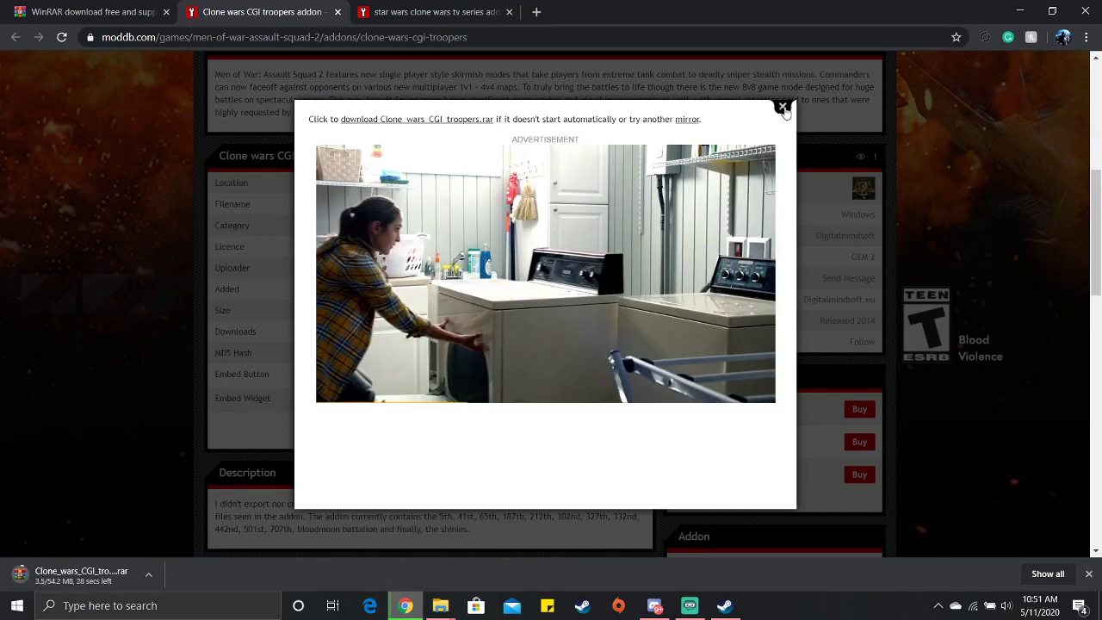
pyautogui.click(781, 106)
pyautogui.scroll(-3, 469, 153)
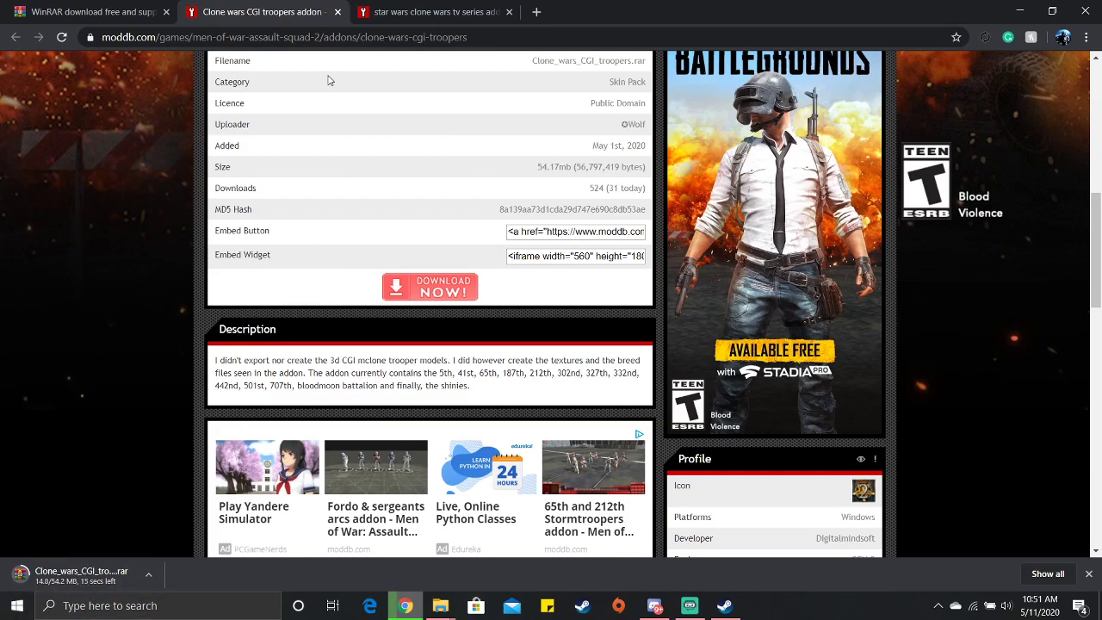
# Step: Download star_wars_clone_wars_tv_series.rar from its ModDB addon page
pyautogui.click(413, 13)
pyautogui.scroll(-5, 381, 277)
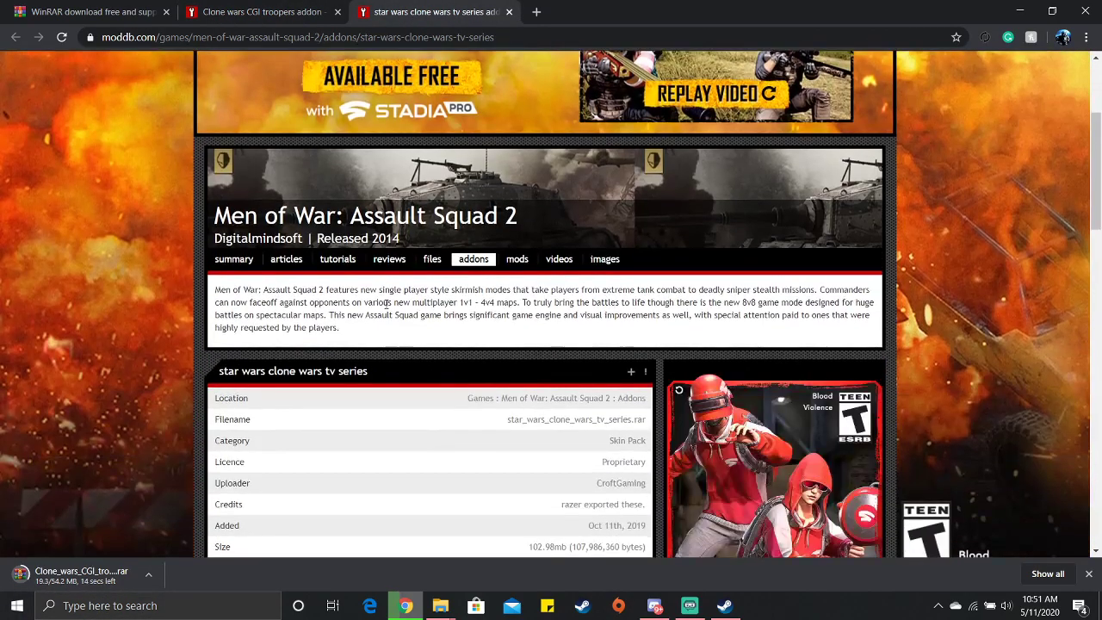
pyautogui.scroll(-4, 370, 413)
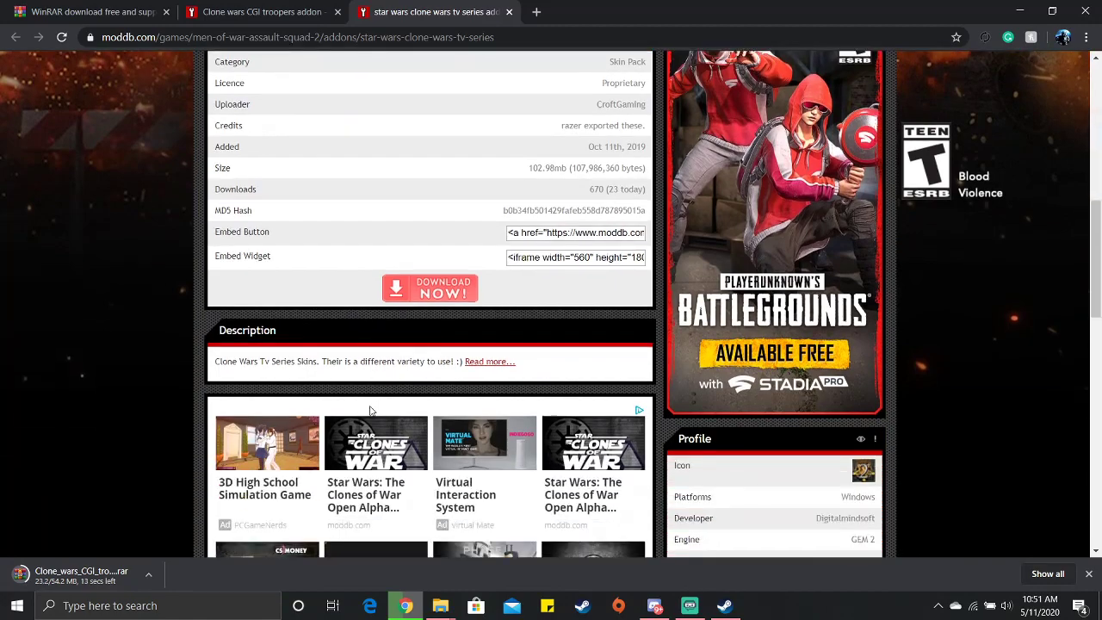
pyautogui.click(425, 170)
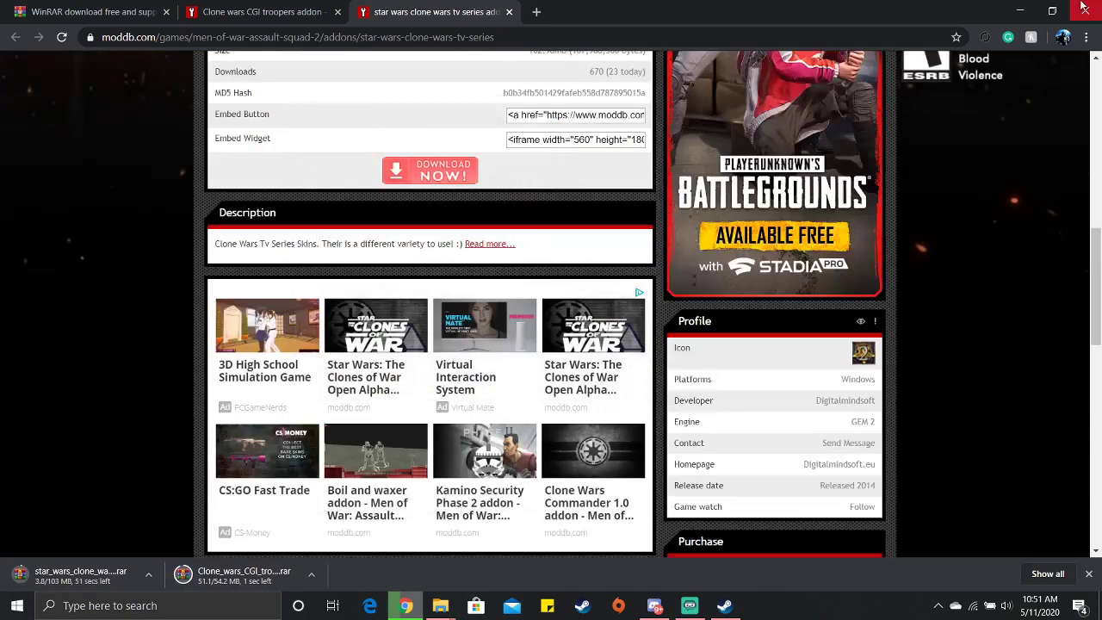
# Step: Minimize the browser, launch Men of War: Assault Squad 2 from the desktop, and minimize the mods folder window
pyautogui.click(1034, 11)
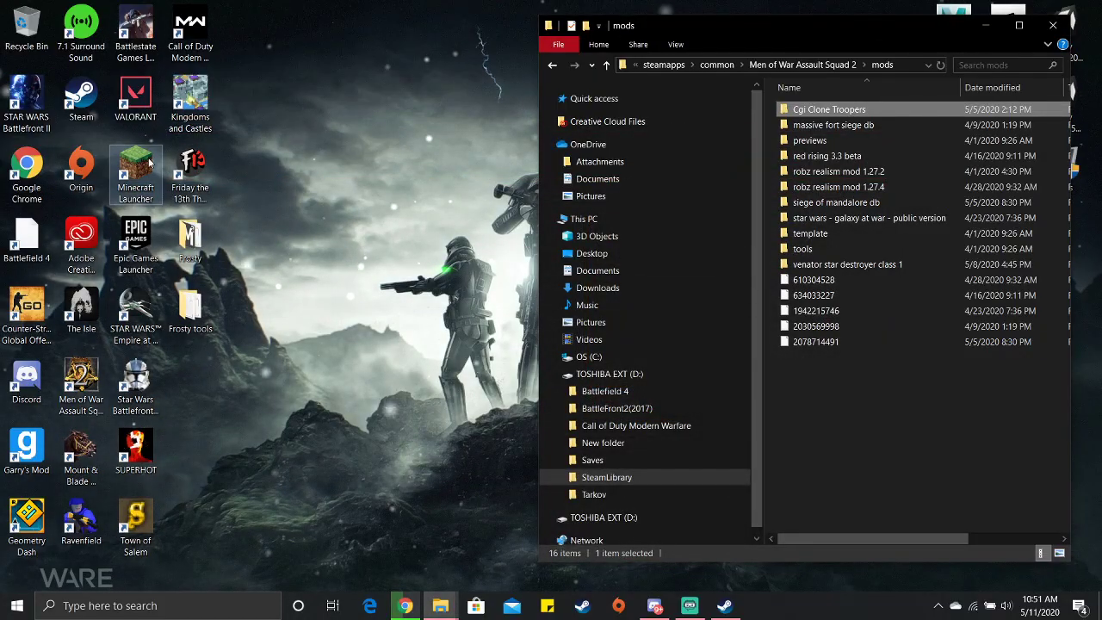
pyautogui.doubleClick(65, 392)
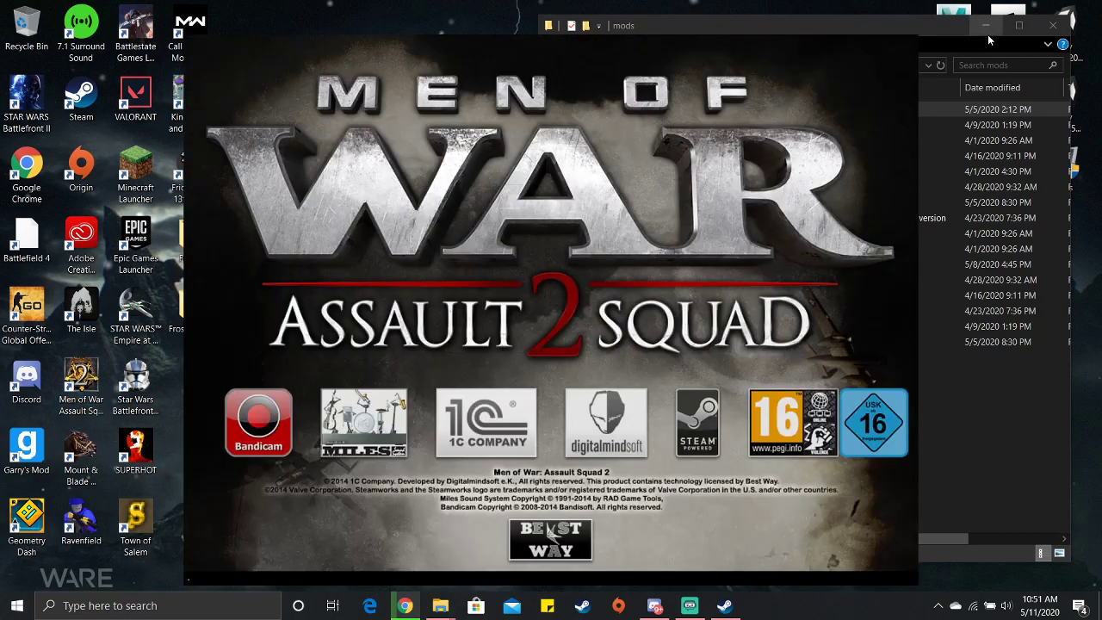
pyautogui.click(986, 25)
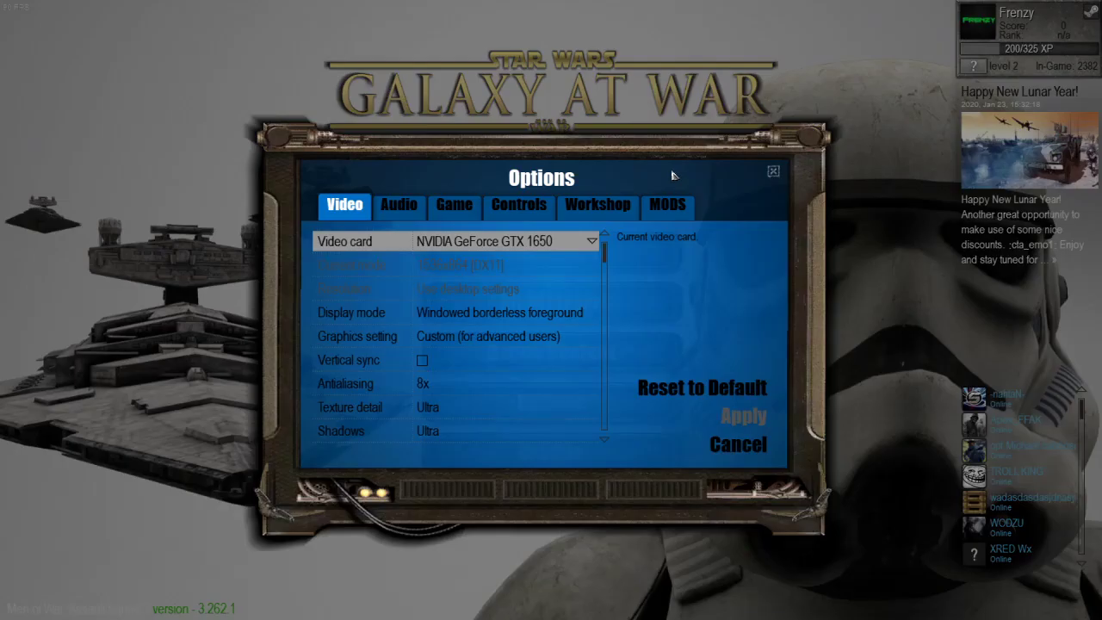
# Step: Check the activated mods in the game options, close them without changes, and exit the game
pyautogui.click(679, 209)
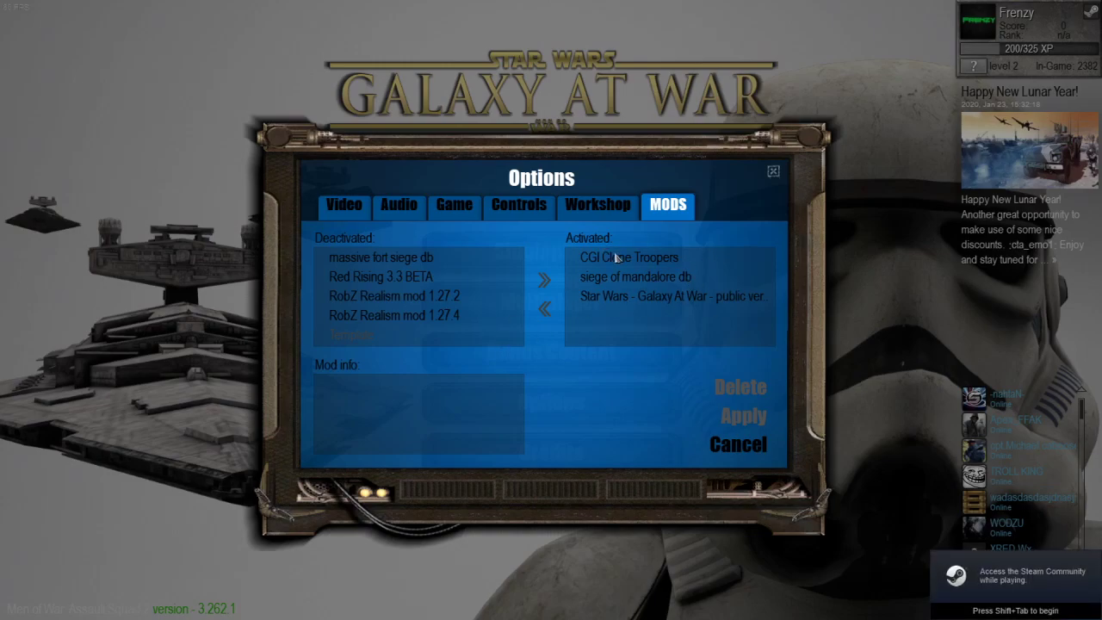
pyautogui.click(736, 444)
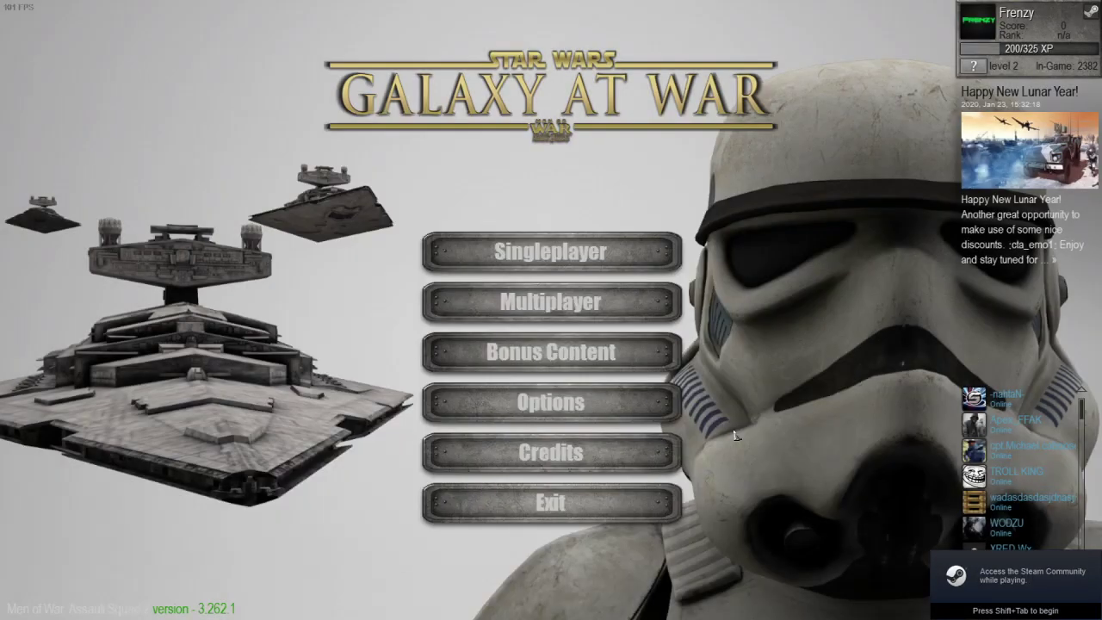
pyautogui.click(564, 508)
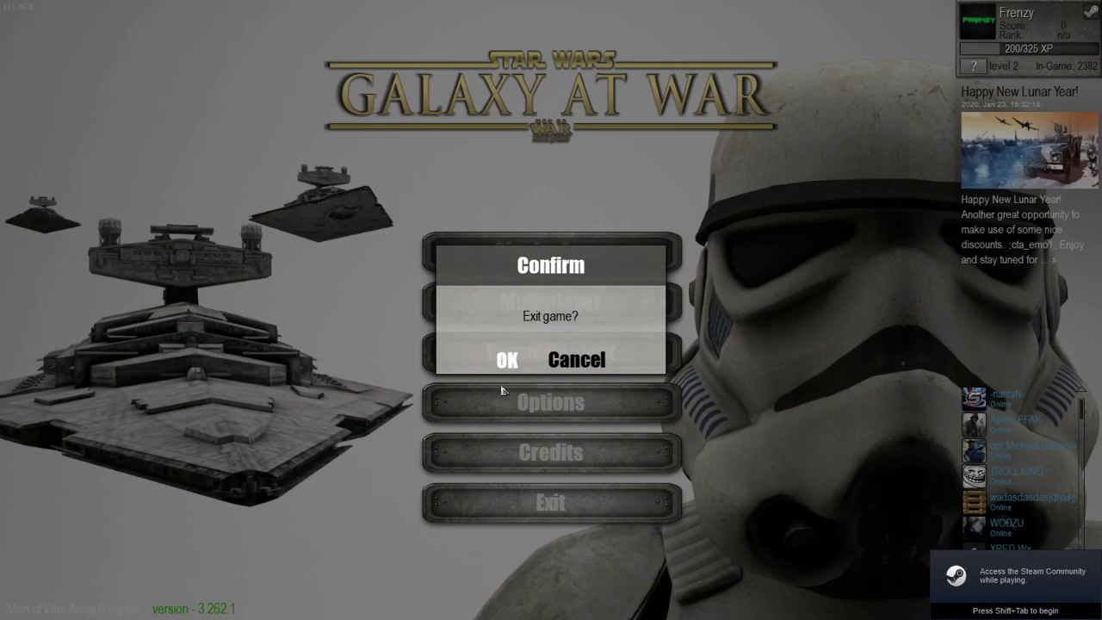
pyautogui.click(507, 359)
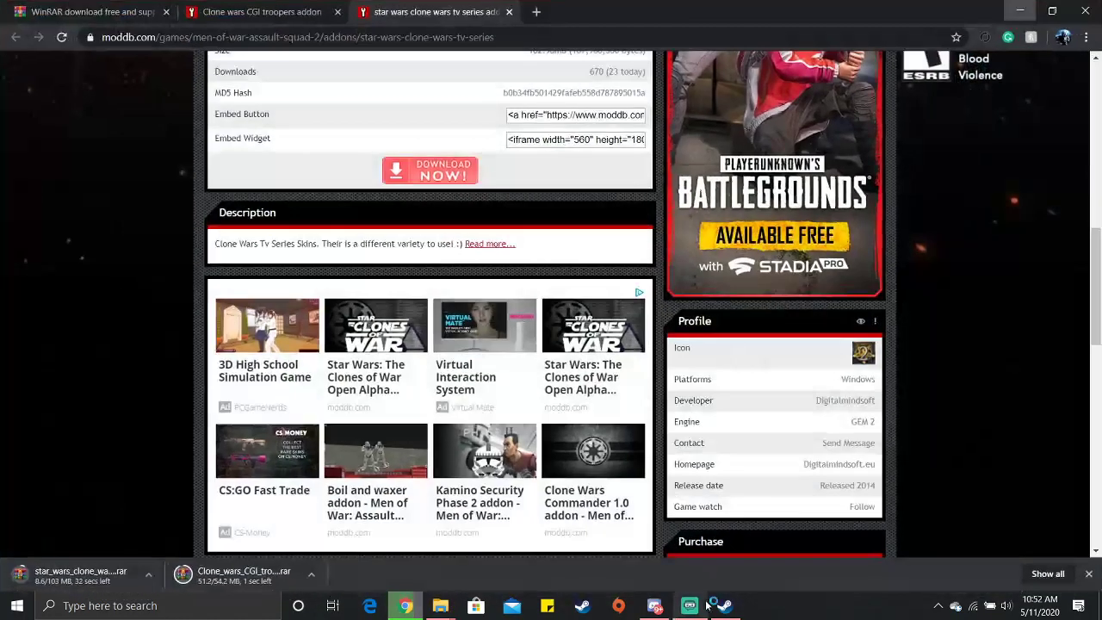
# Step: Arrange the browser and the mods folder side by side and copy both downloaded .rar archives into the mods folder
pyautogui.click(1052, 10)
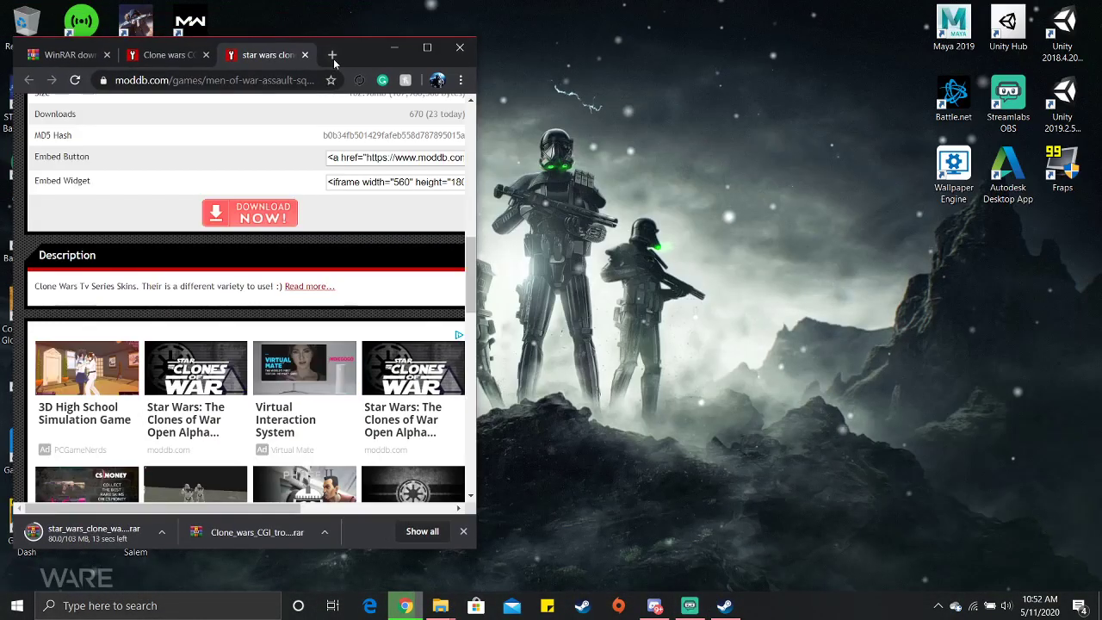
pyautogui.moveTo(365, 61); pyautogui.dragTo(384, 32)
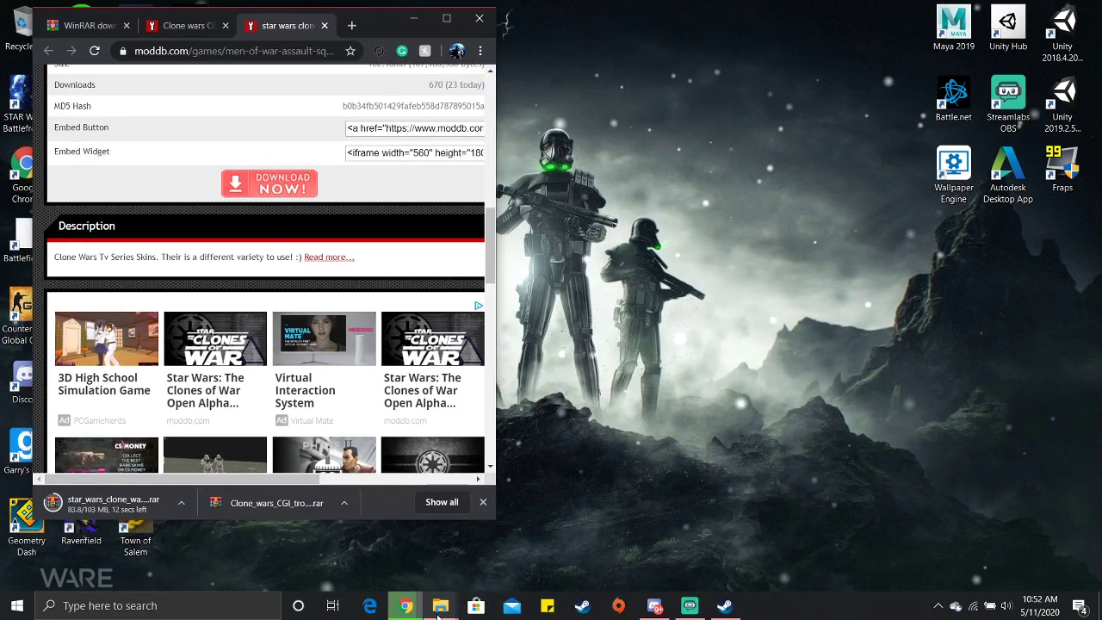
pyautogui.moveTo(440, 607)
pyautogui.click(430, 568)
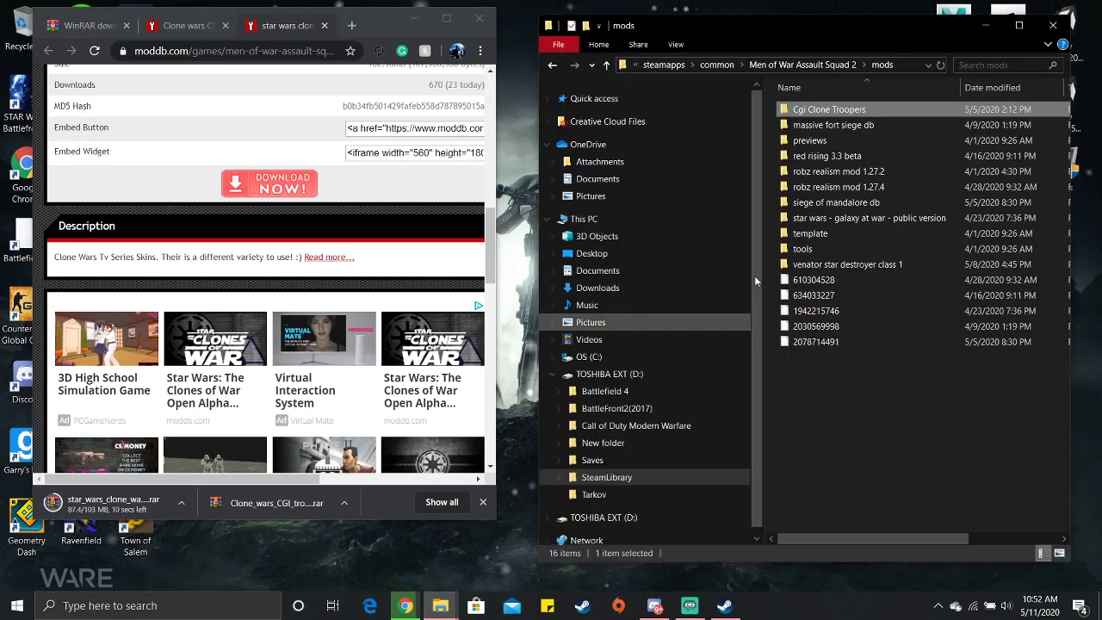
pyautogui.doubleClick(802, 21)
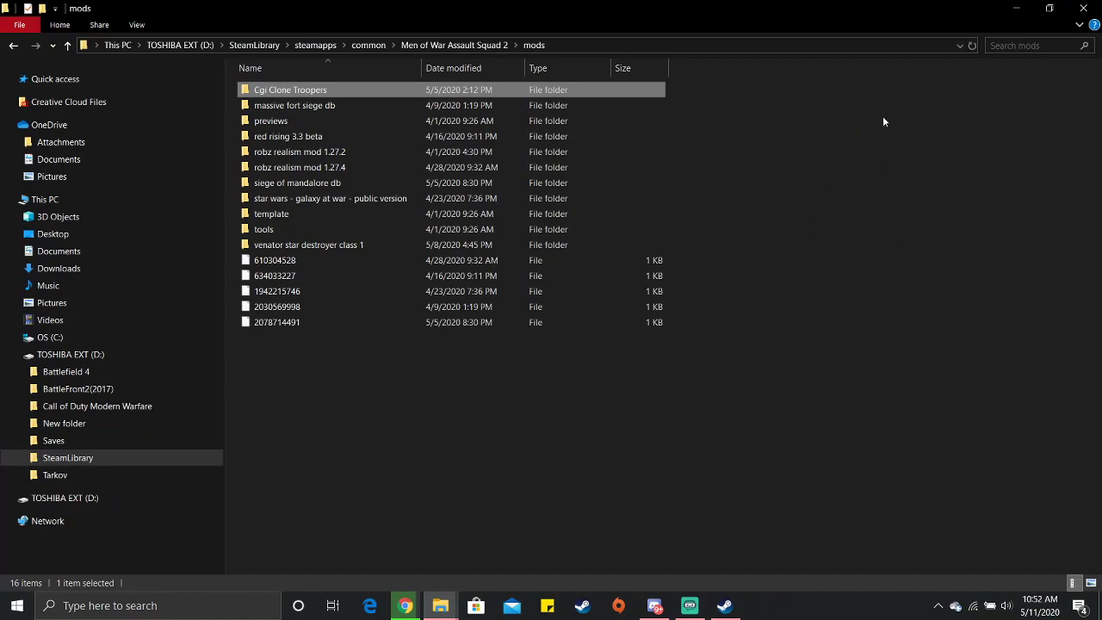
pyautogui.click(1050, 8)
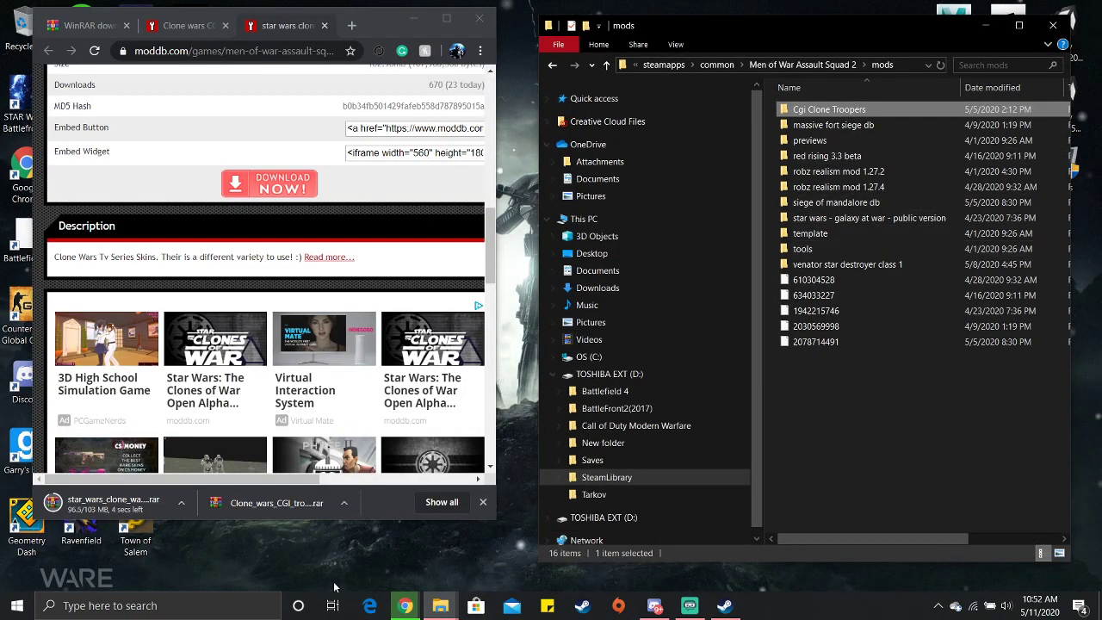
pyautogui.moveTo(268, 509); pyautogui.dragTo(905, 402)
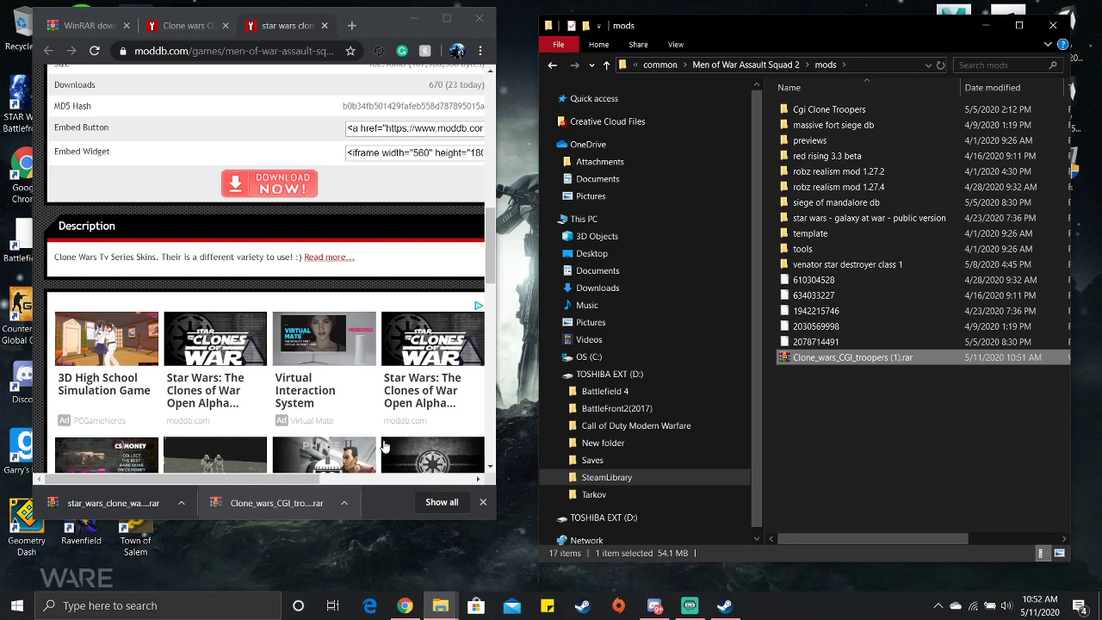
pyautogui.moveTo(116, 502); pyautogui.dragTo(837, 396)
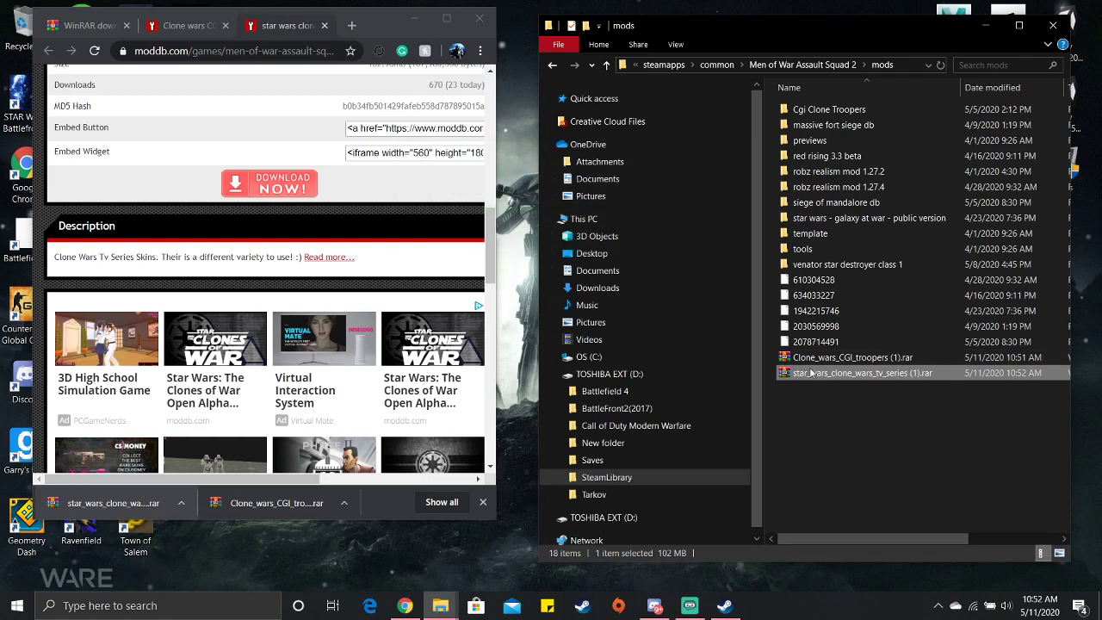
# Step: Extract Clone_wars_CGI_troopers (1).rar and star_wars_clone_wars_tv_series (1).rar directly into the mods folder
pyautogui.rightClick(838, 360)
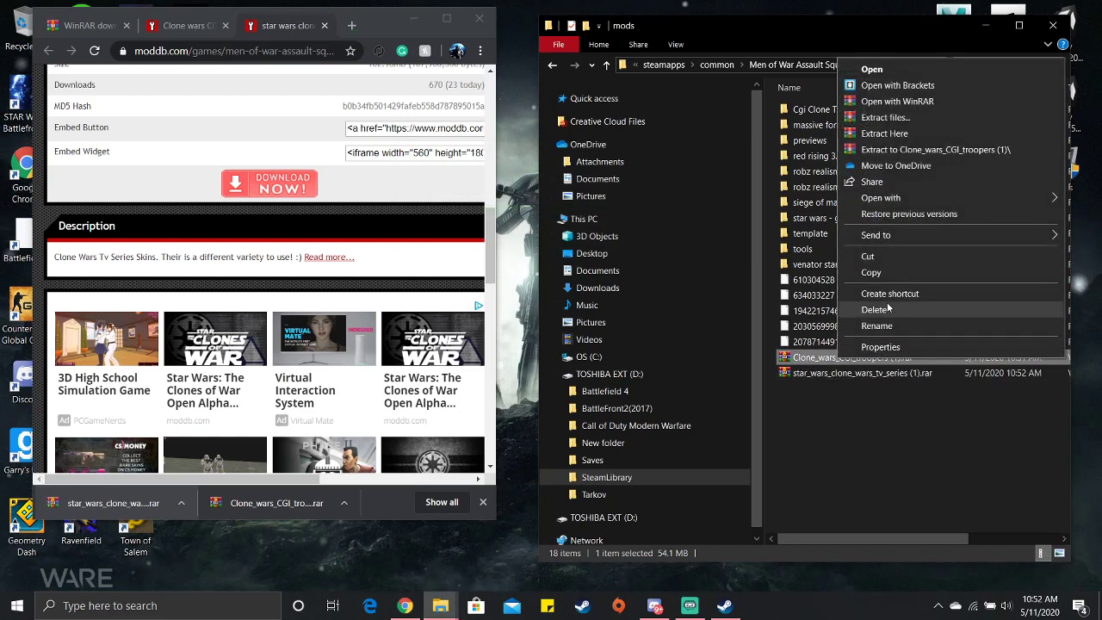
pyautogui.click(918, 138)
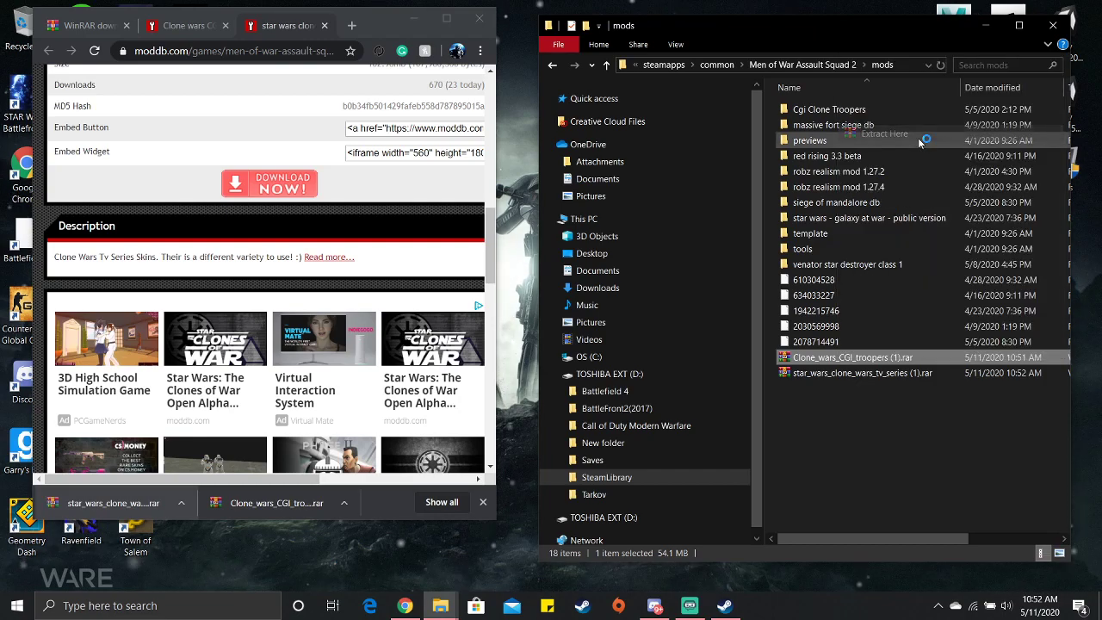
pyautogui.click(812, 377)
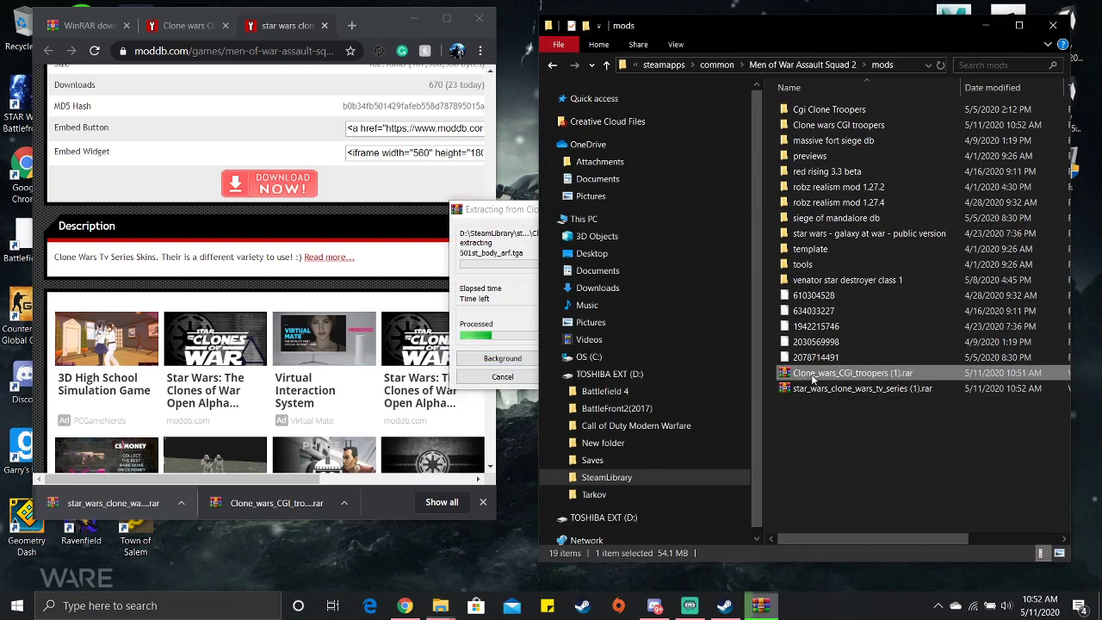
pyautogui.click(813, 389)
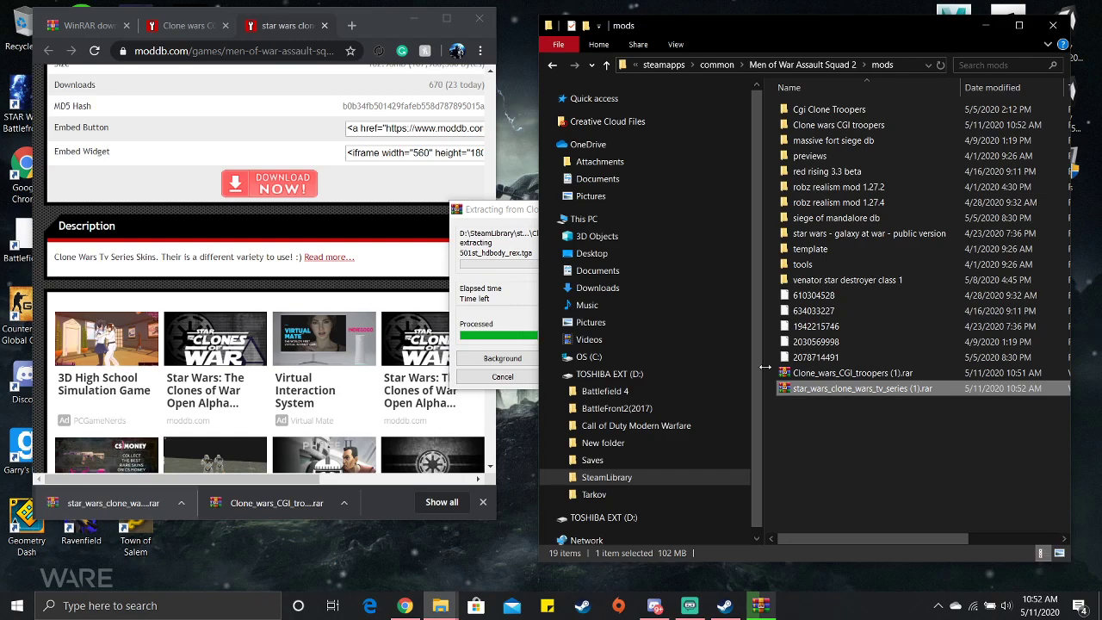
pyautogui.rightClick(816, 395)
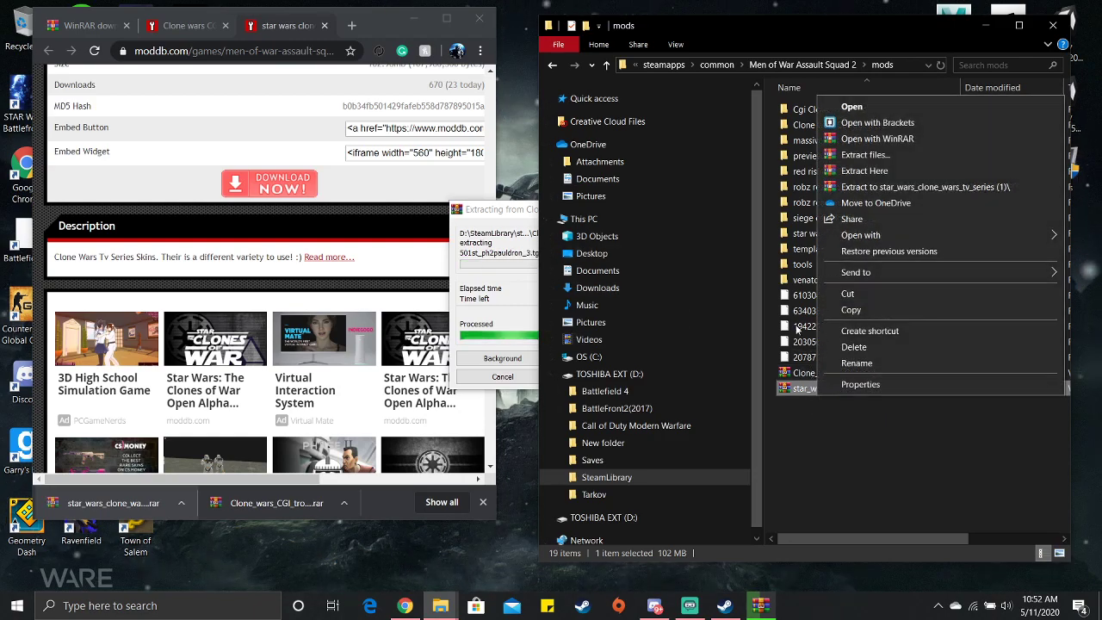
pyautogui.click(881, 170)
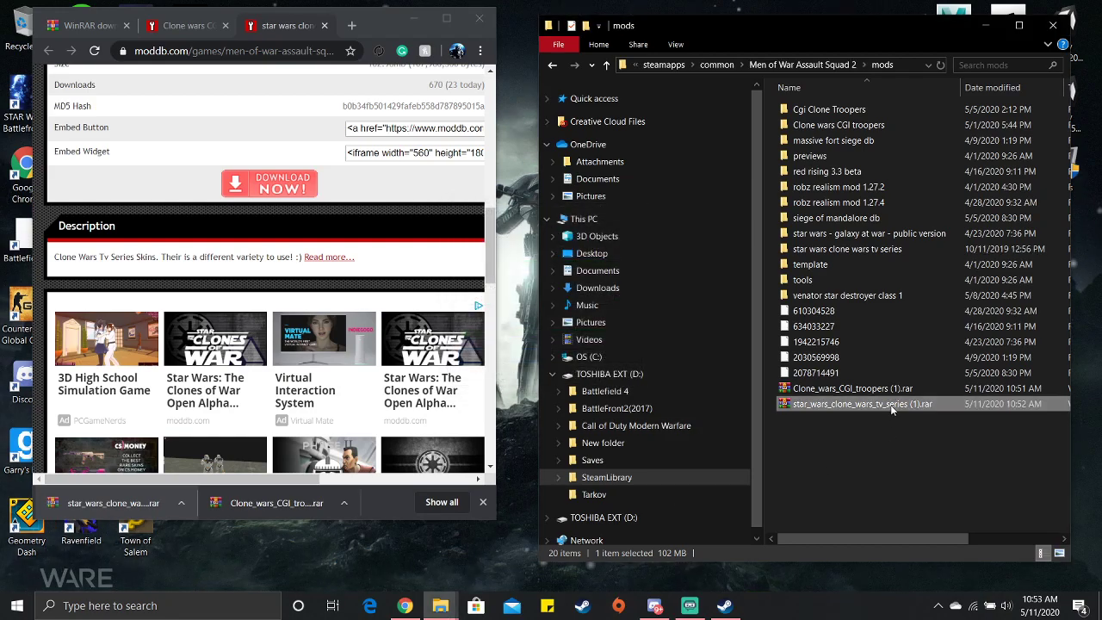
# Step: Delete the Clone_wars_CGI_troopers (1).rar and star_wars_clone_wars_tv_series (1).rar archives from the mods folder
pyautogui.keyDown('ctrl'); pyautogui.click(827, 388); pyautogui.keyUp('ctrl')
pyautogui.rightClick(826, 388)
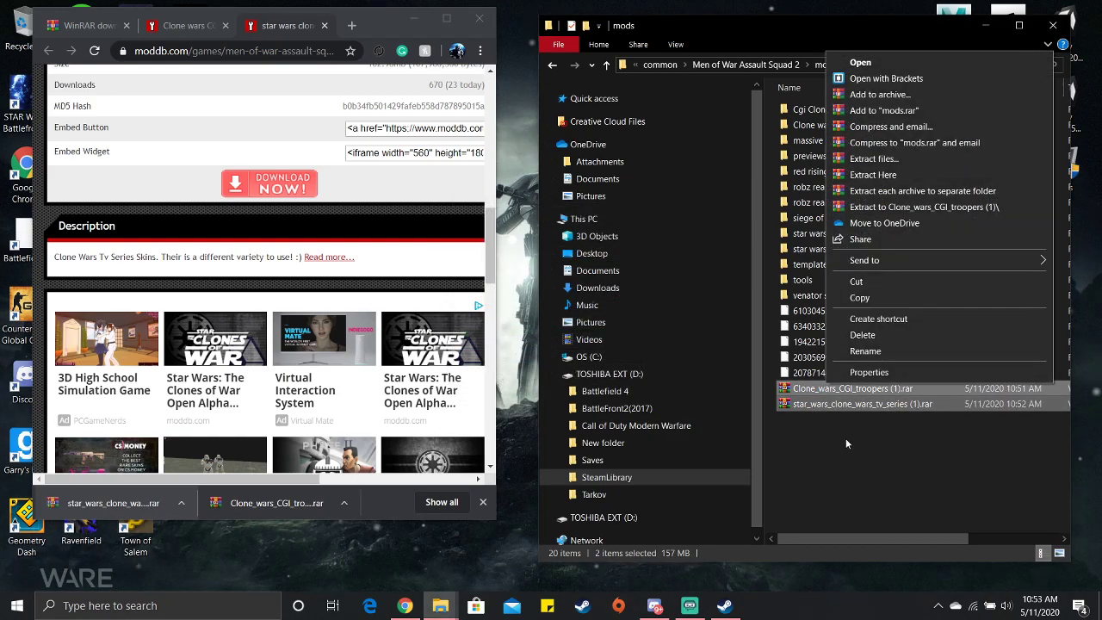
pyautogui.click(893, 335)
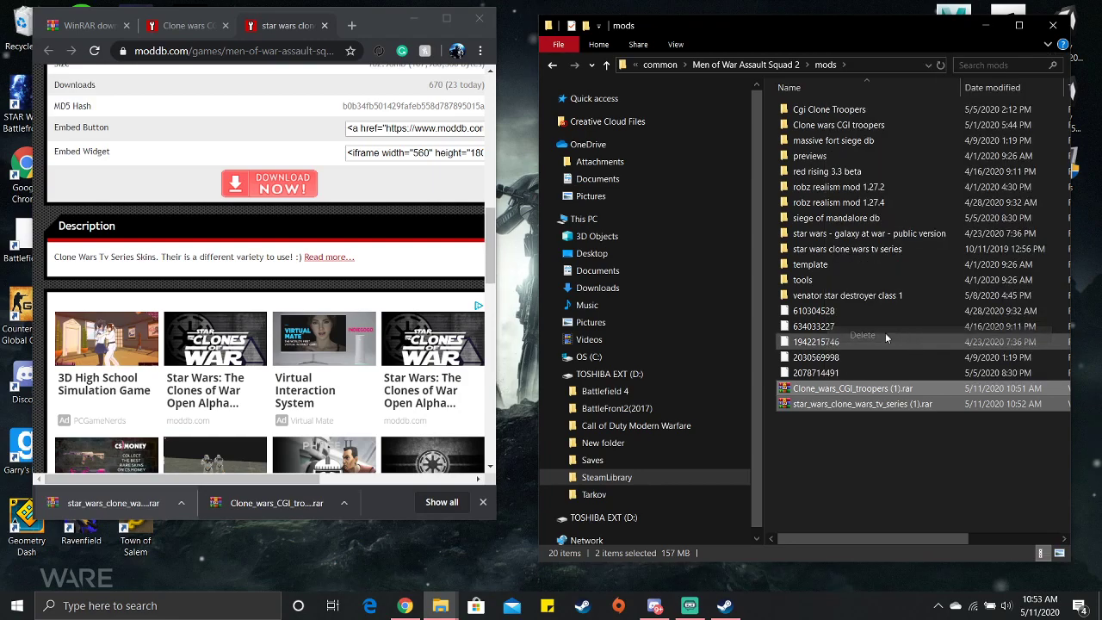
# Step: Minimize the browser and empty the Recycle Bin
pyautogui.click(414, 19)
pyautogui.rightClick(19, 21)
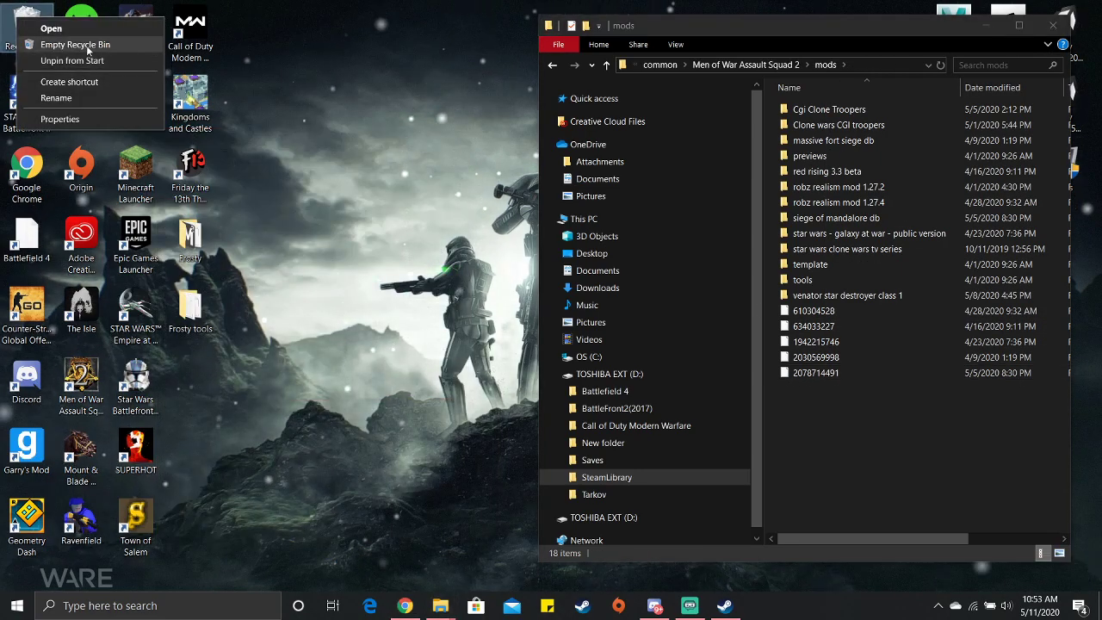
pyautogui.click(87, 48)
pyautogui.press('Return')
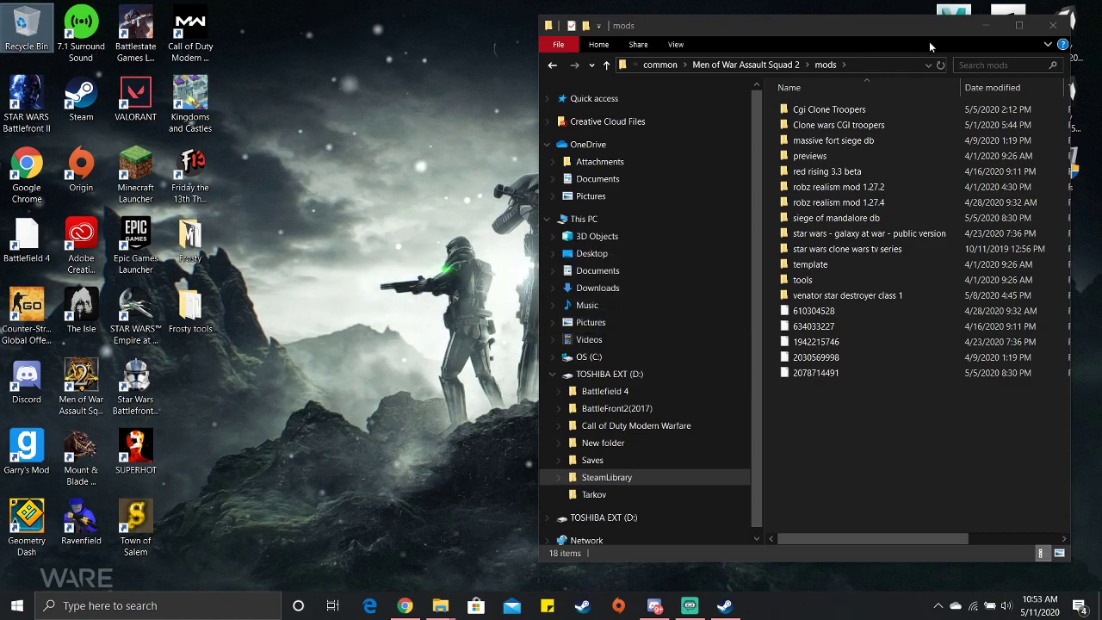
# Step: Locate the two extracted addon folders in the mods folder and launch Men of War: Assault Squad 2 from the desktop
pyautogui.moveTo(927, 44); pyautogui.dragTo(795, 42)
pyautogui.click(731, 122)
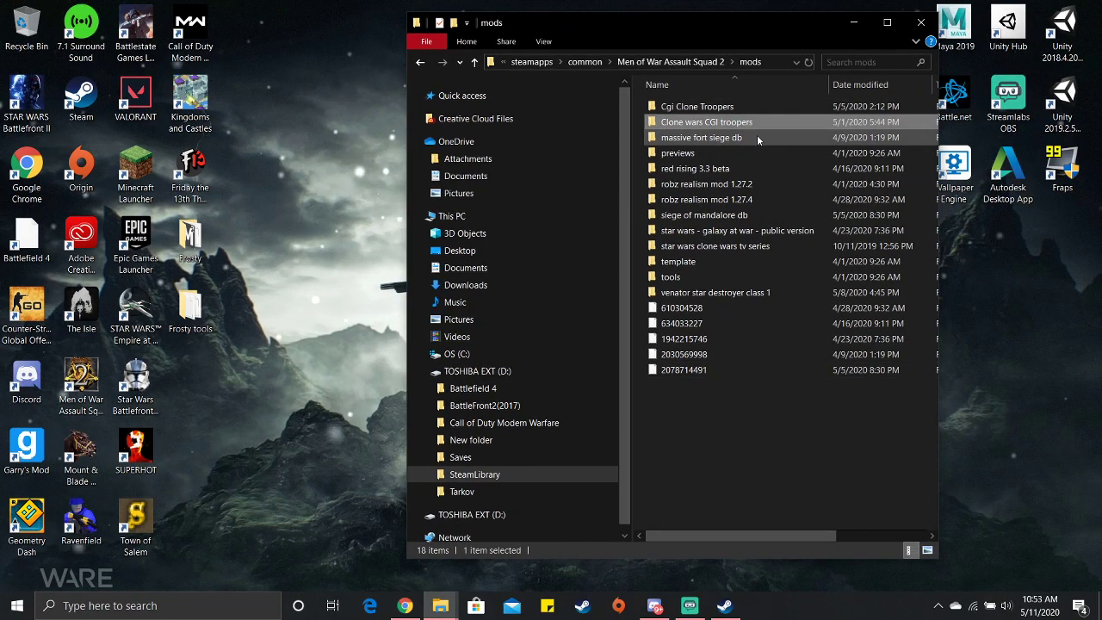
pyautogui.click(803, 247)
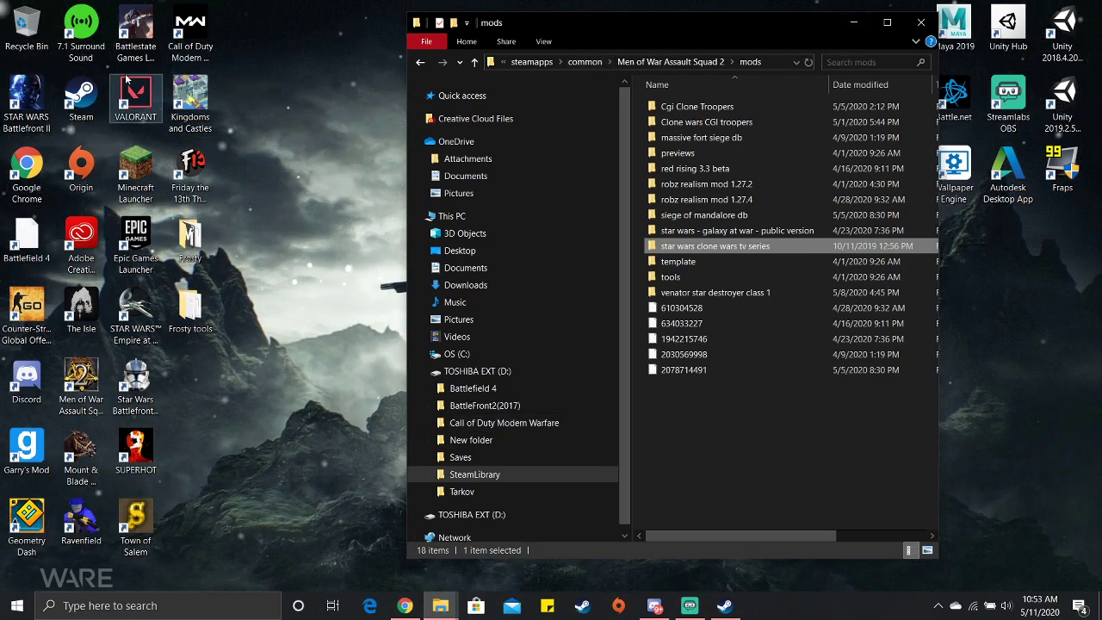
pyautogui.click(83, 379)
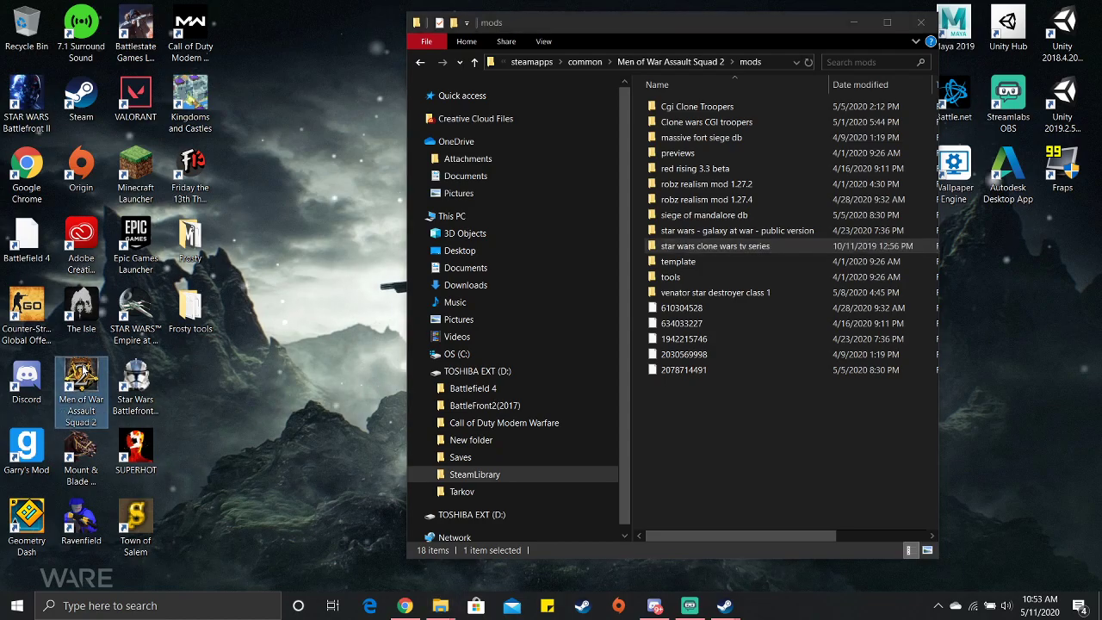
pyautogui.click(854, 23)
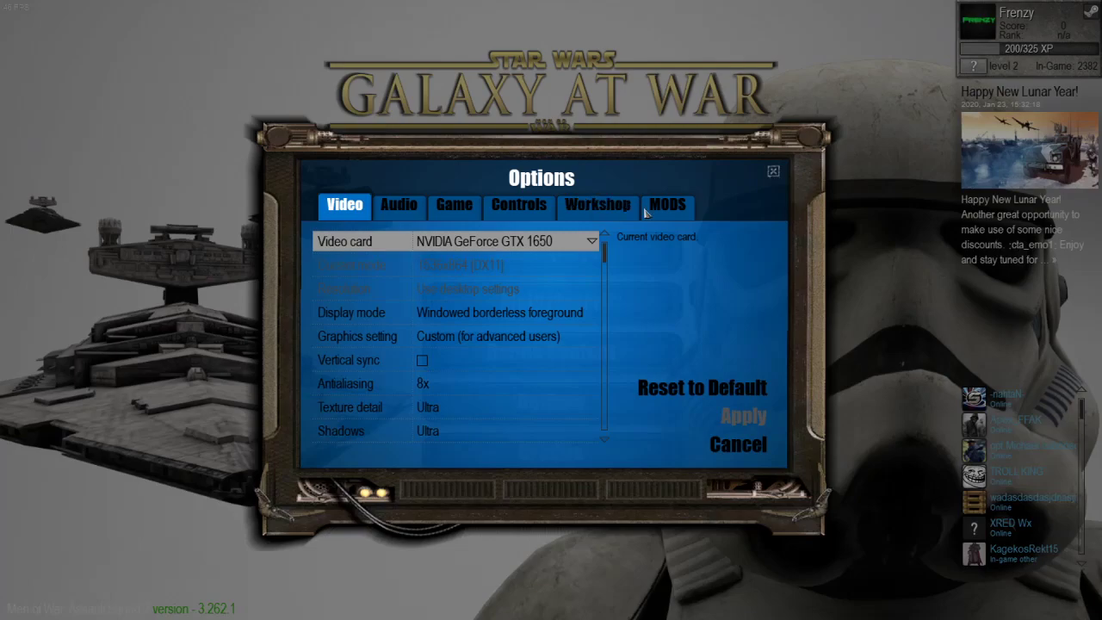
# Step: Activate and apply the Clone wars TV show CGI troopers and star wars clone wars tv series mods, and exit the game
pyautogui.click(669, 206)
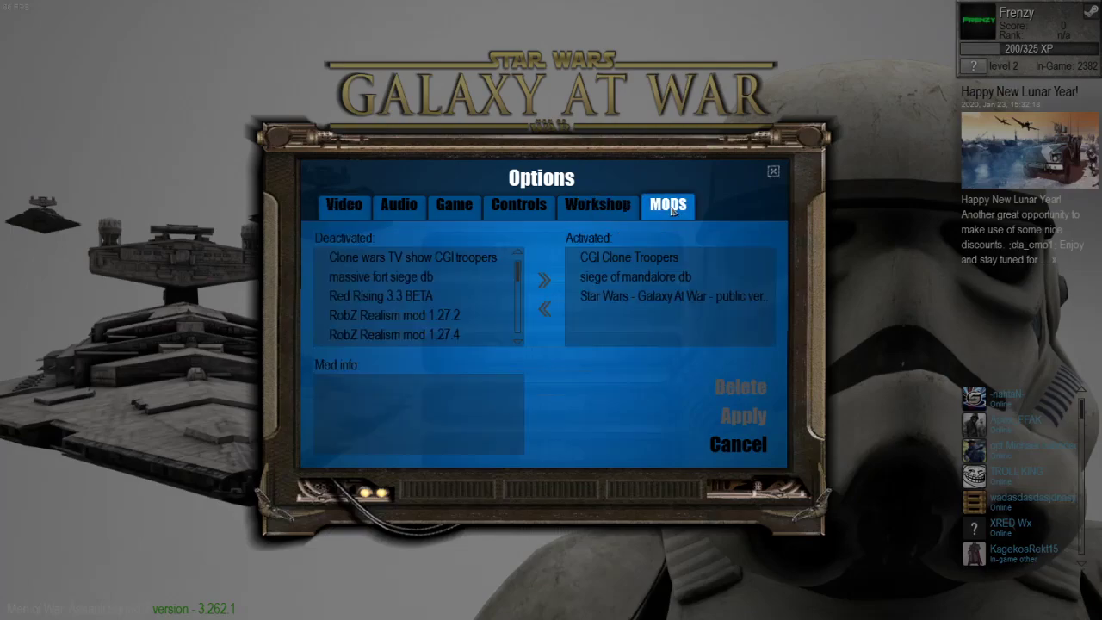
pyautogui.doubleClick(424, 258)
pyautogui.scroll(-1, 458, 280)
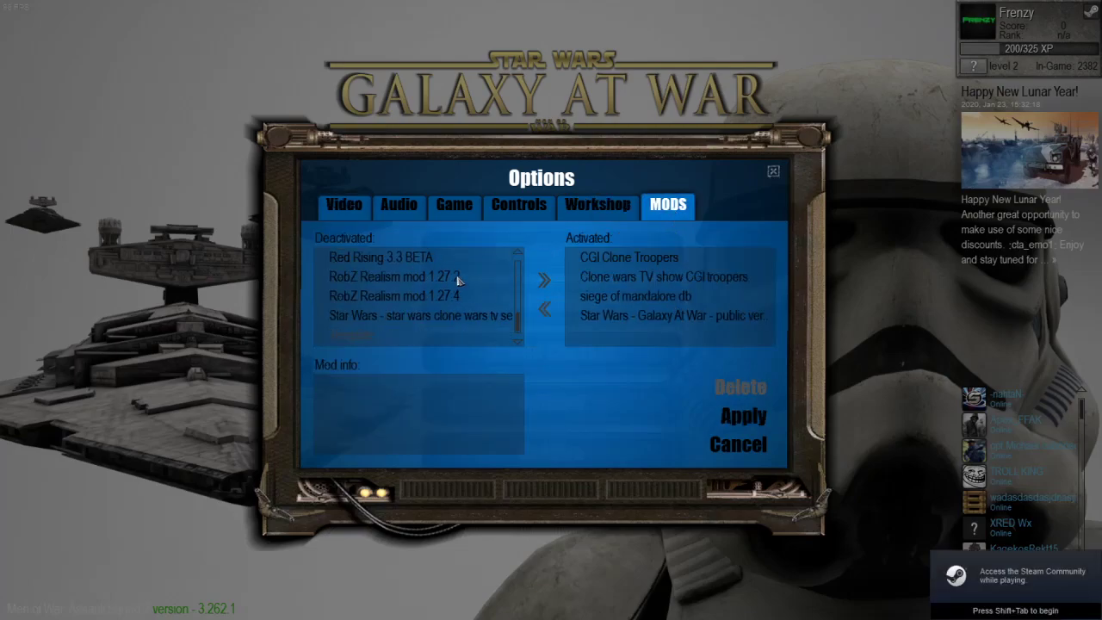
pyautogui.doubleClick(428, 315)
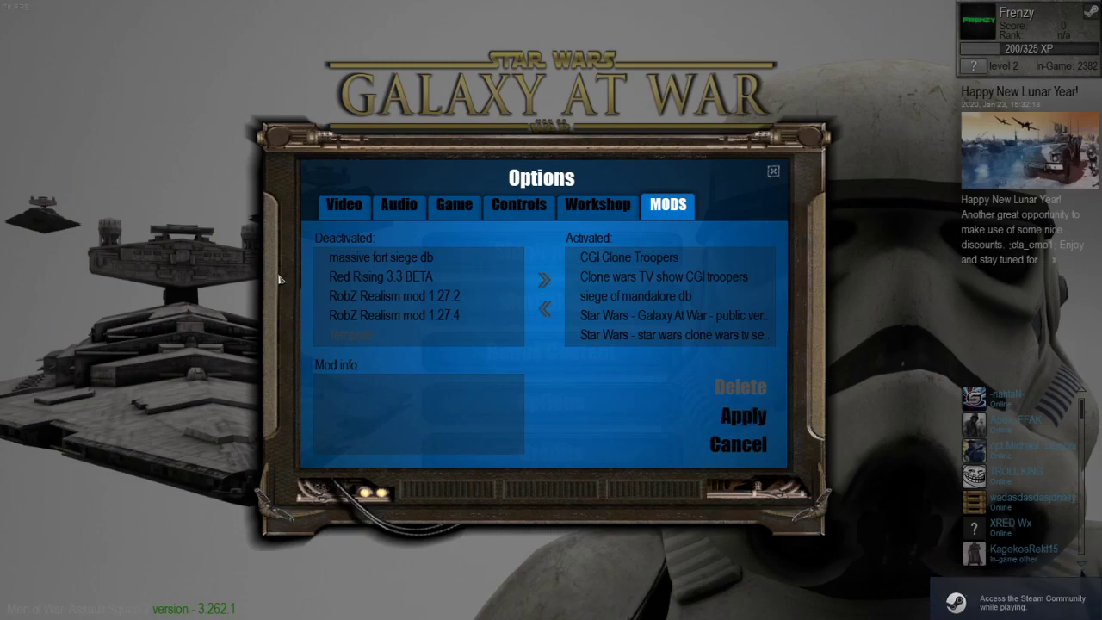
pyautogui.click(743, 416)
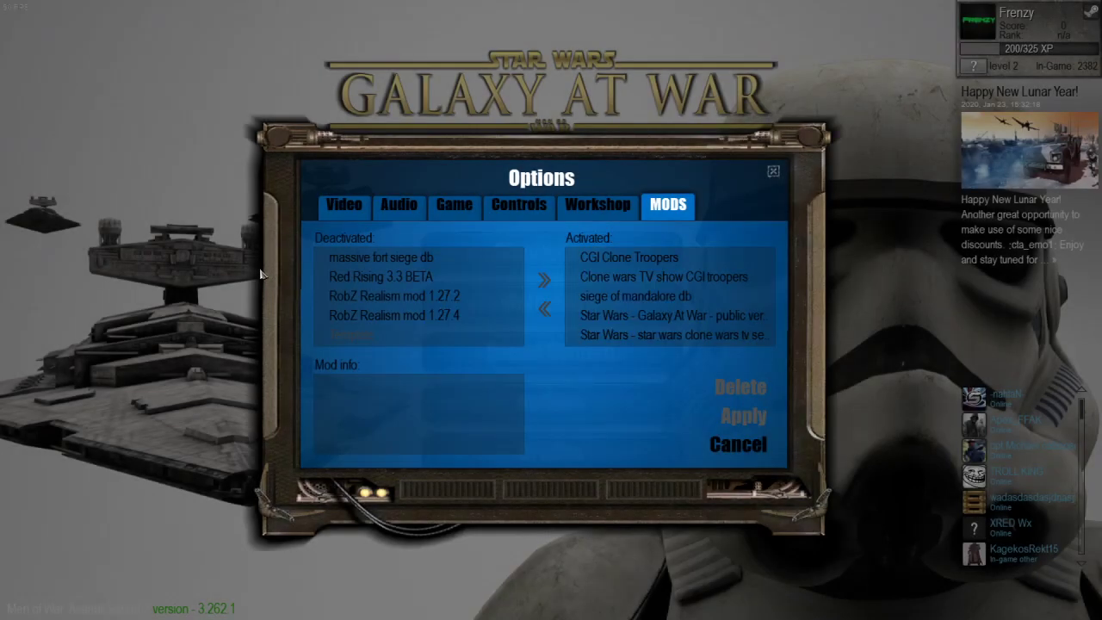
pyautogui.click(739, 450)
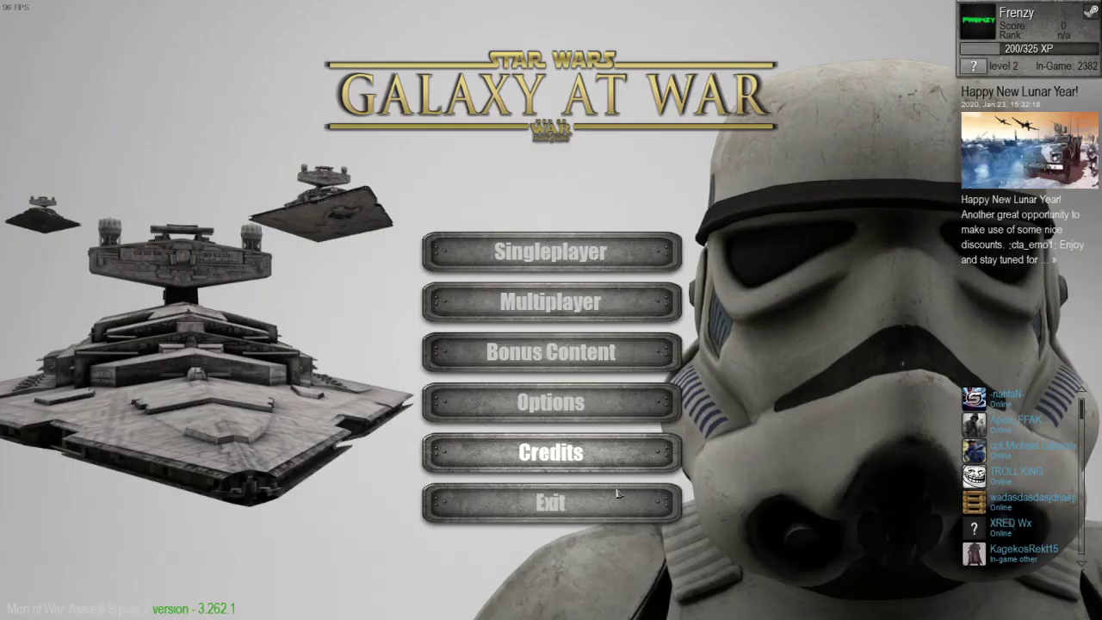
pyautogui.press('Escape')
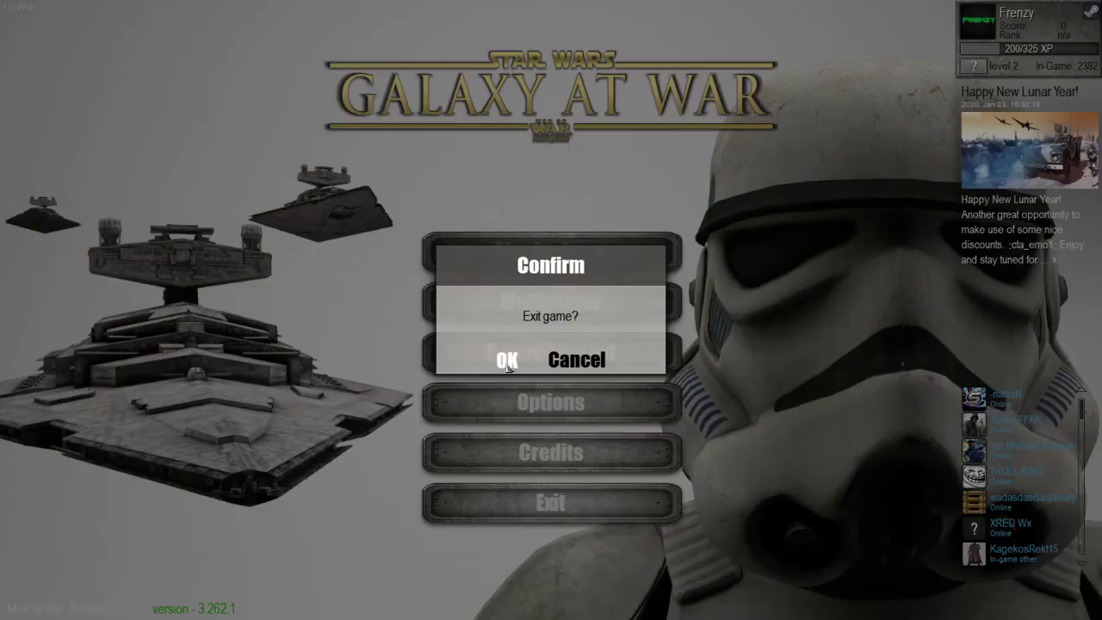
pyautogui.click(506, 361)
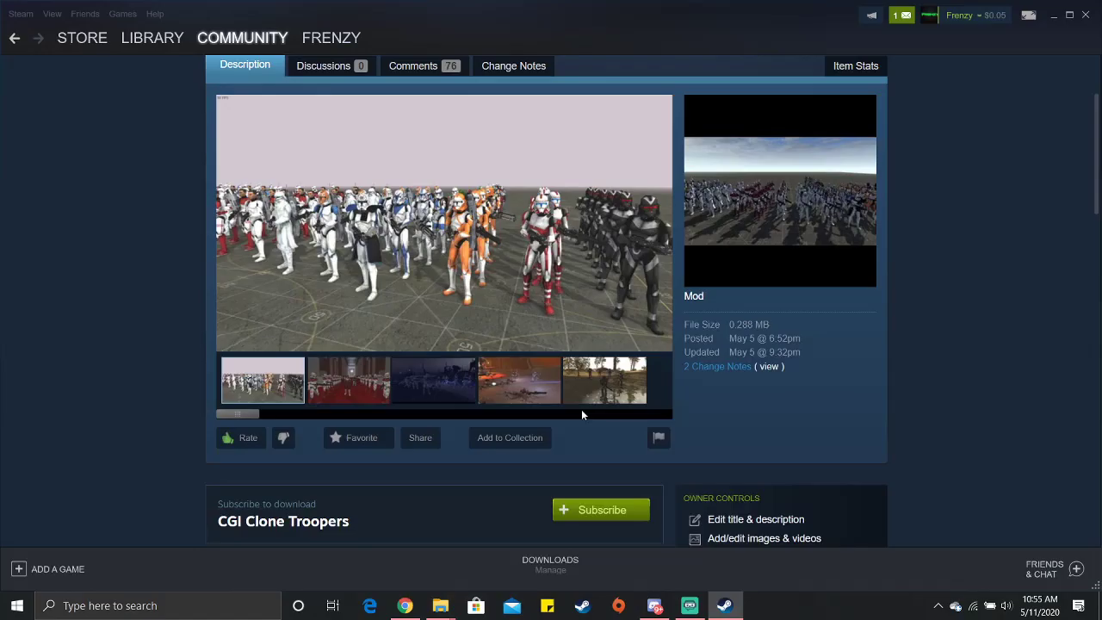
# Step: Launch the Men of War: Assault Squad 2 editor from the Steam library and minimize Steam
pyautogui.click(152, 38)
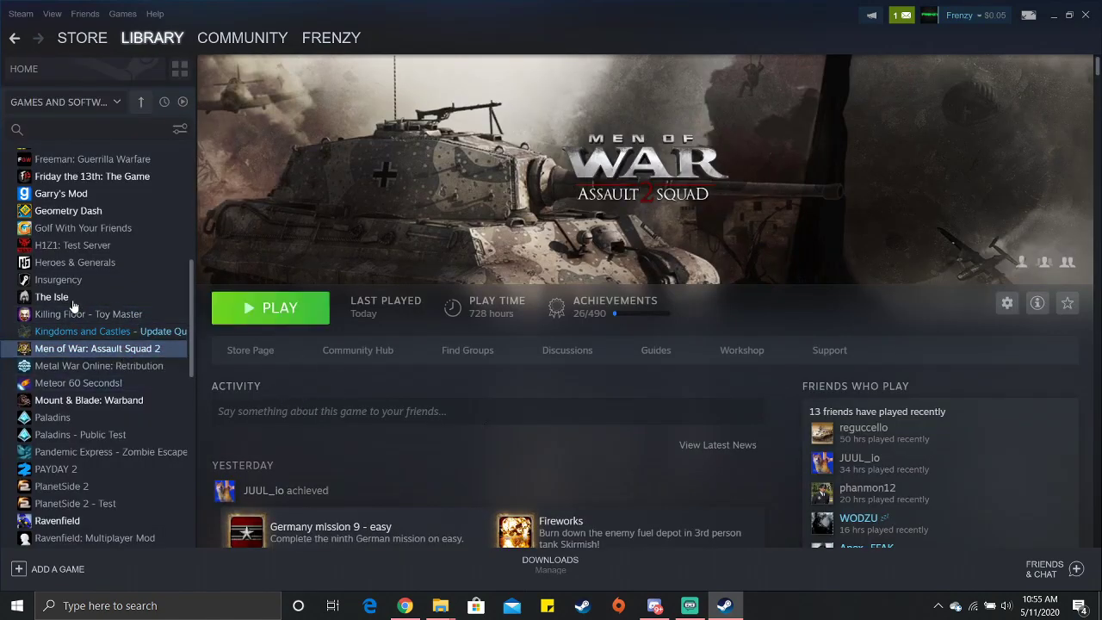
pyautogui.click(269, 307)
pyautogui.click(469, 285)
pyautogui.click(572, 364)
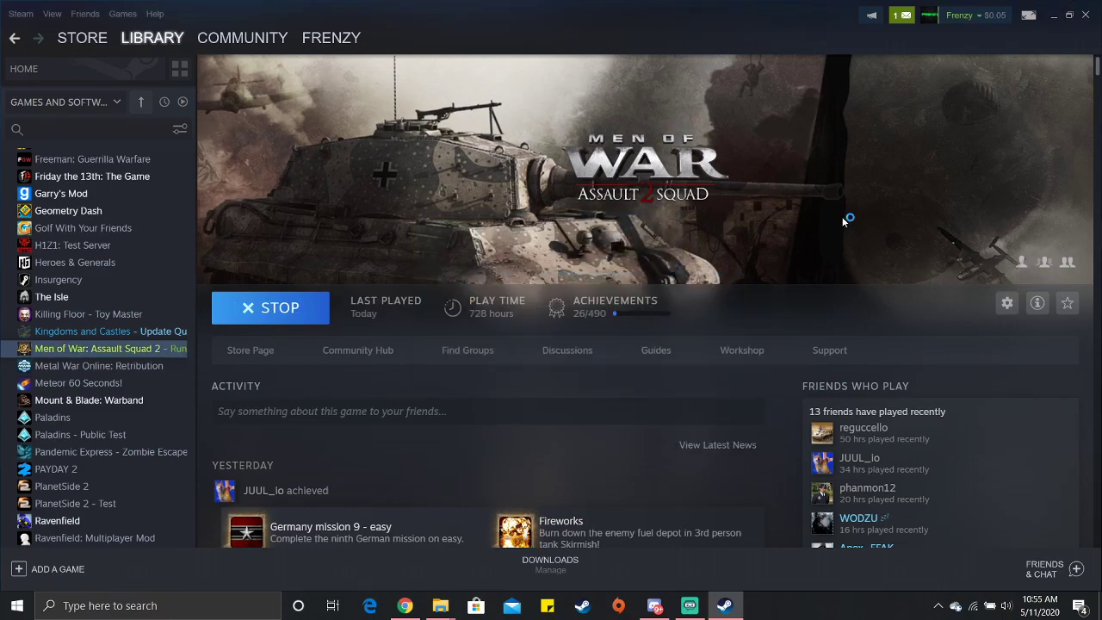
pyautogui.click(1056, 18)
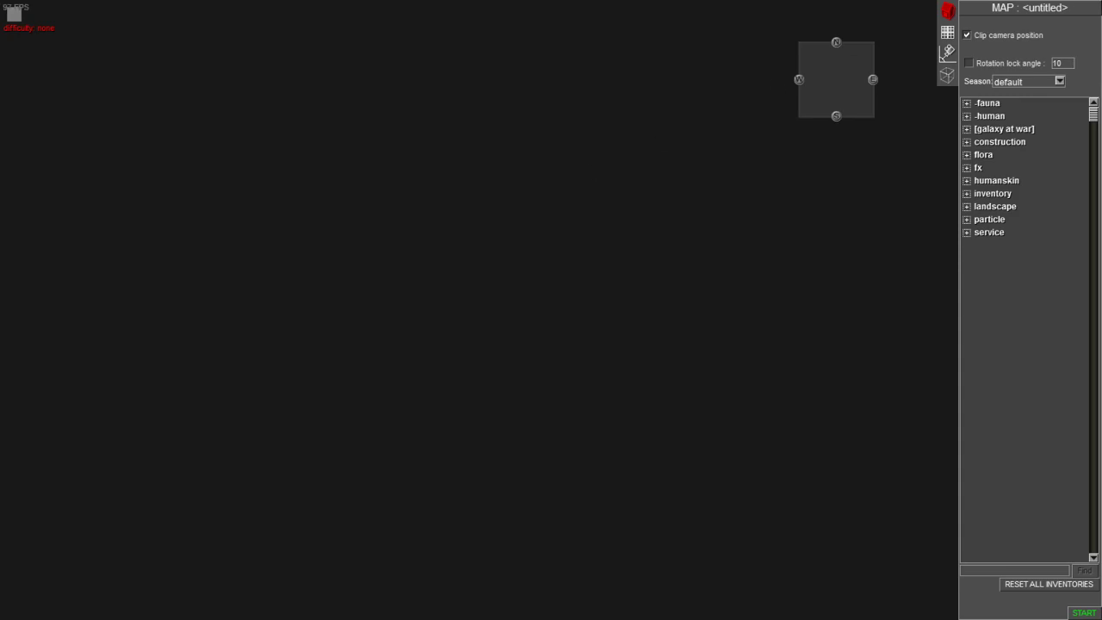
# Step: Load the existing map "test 1" in the editor
pyautogui.press('Escape')
pyautogui.click(541, 321)
pyautogui.click(489, 288)
pyautogui.click(613, 479)
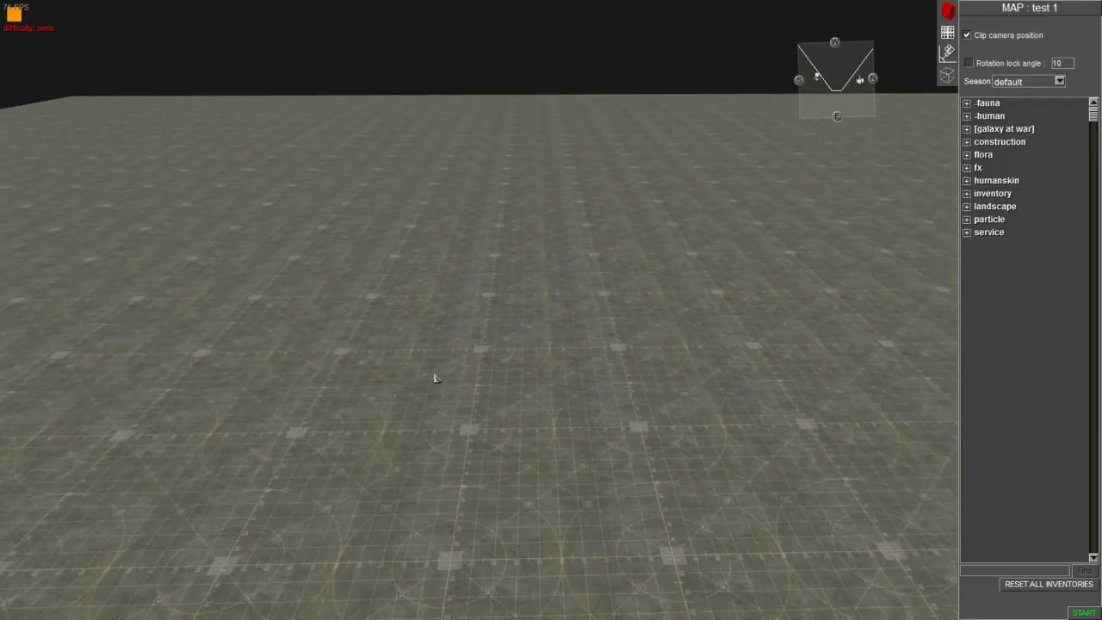
# Step: Apply the rus-tarnopol environment preset to the map
pyautogui.moveTo(437, 379); pyautogui.dragTo(1029, 337)
pyautogui.scroll(-2, 400, 384)
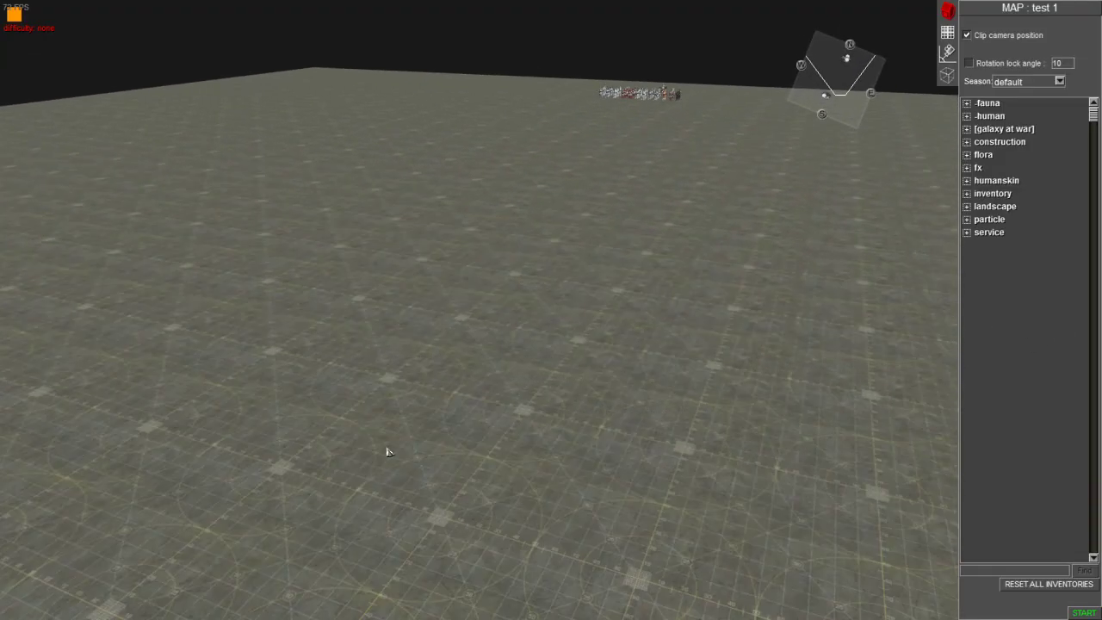
pyautogui.hotkey('alt', 'e')
pyautogui.click(456, 221)
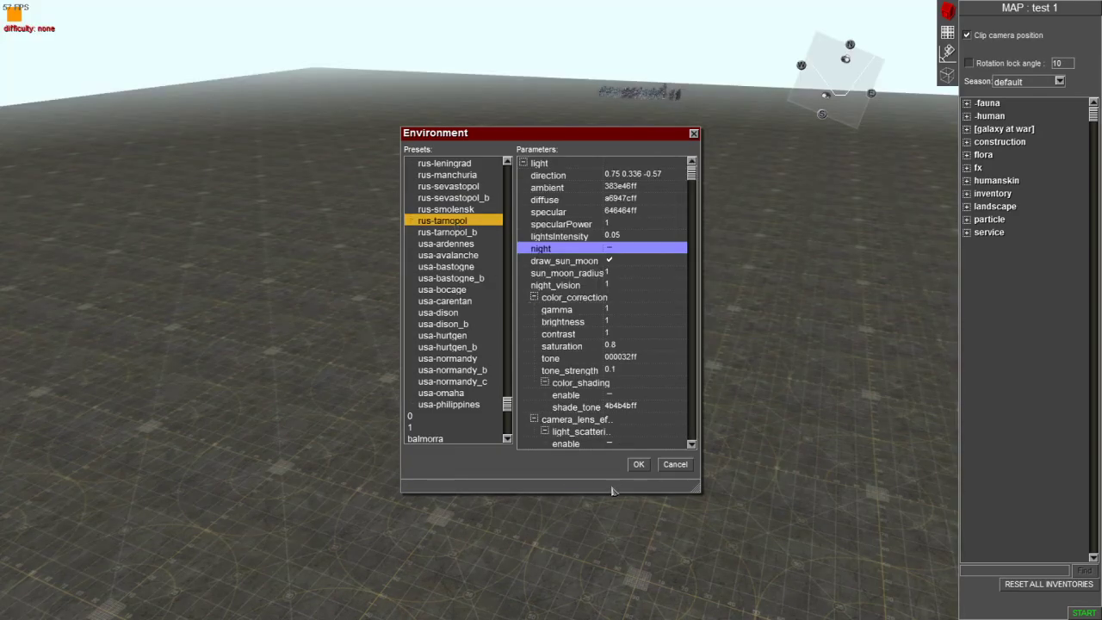
pyautogui.click(638, 465)
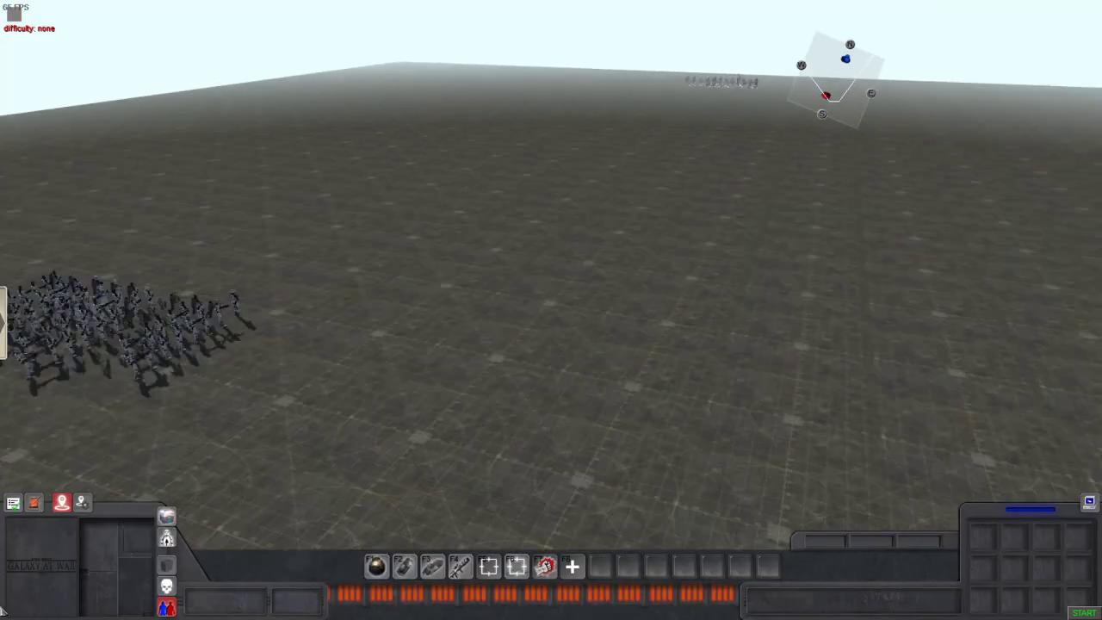
# Step: Switch between the mission and map editors, end in the map editor, and expand the clone wars group under human
pyautogui.press('F3')
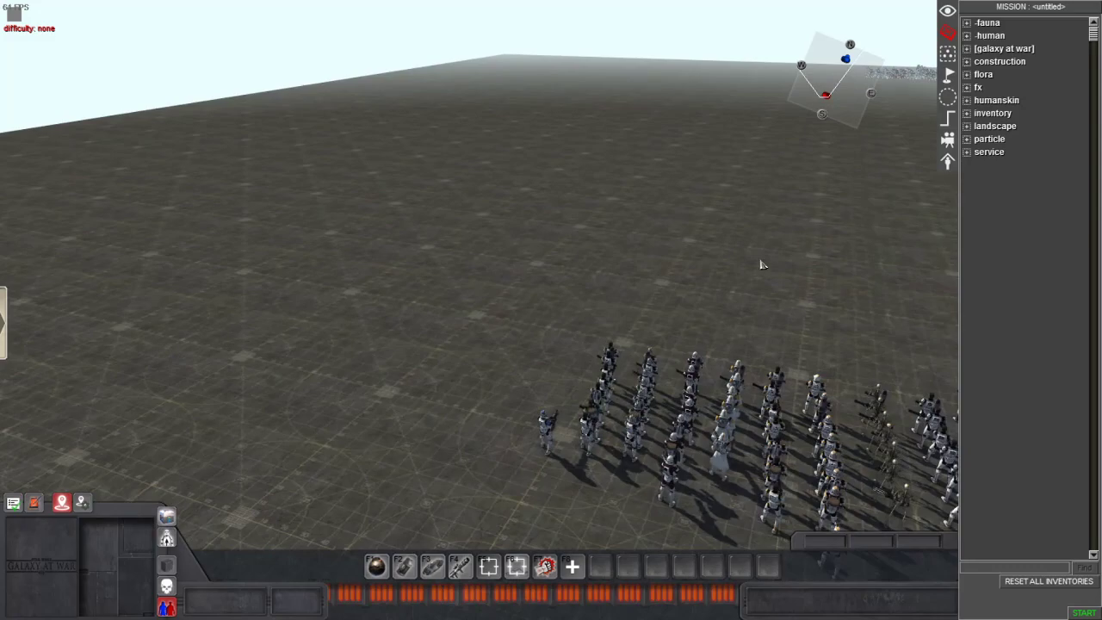
pyautogui.scroll(3, 459, 5)
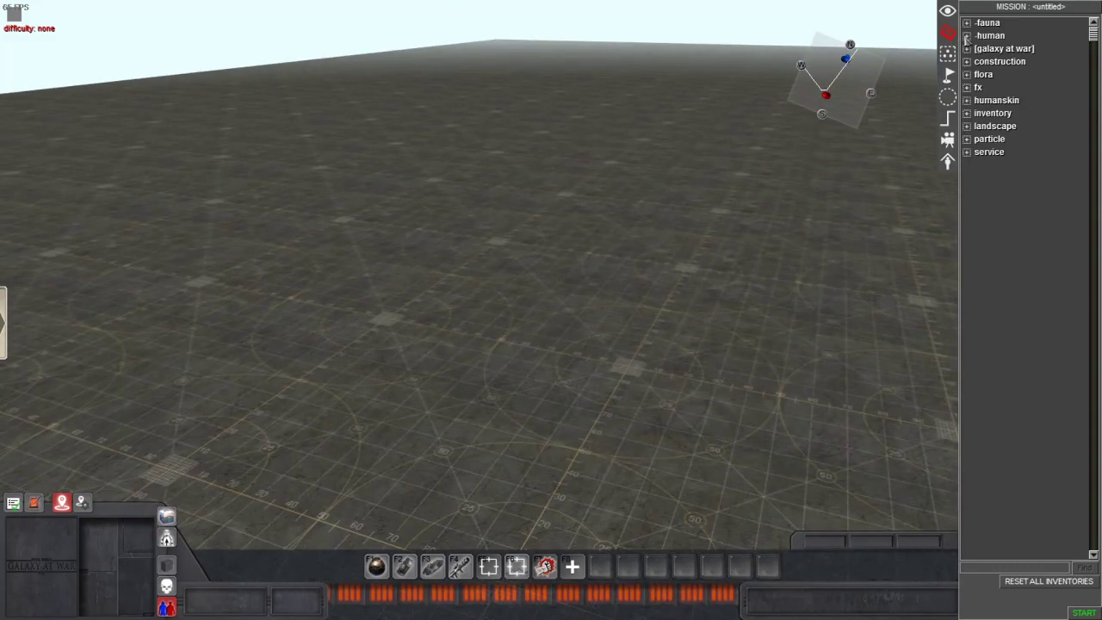
pyautogui.press('F2')
pyautogui.press('F3')
pyautogui.press('F2')
pyautogui.press('F3')
pyautogui.press('F2')
pyautogui.click(966, 115)
pyautogui.click(977, 142)
pyautogui.click(977, 142)
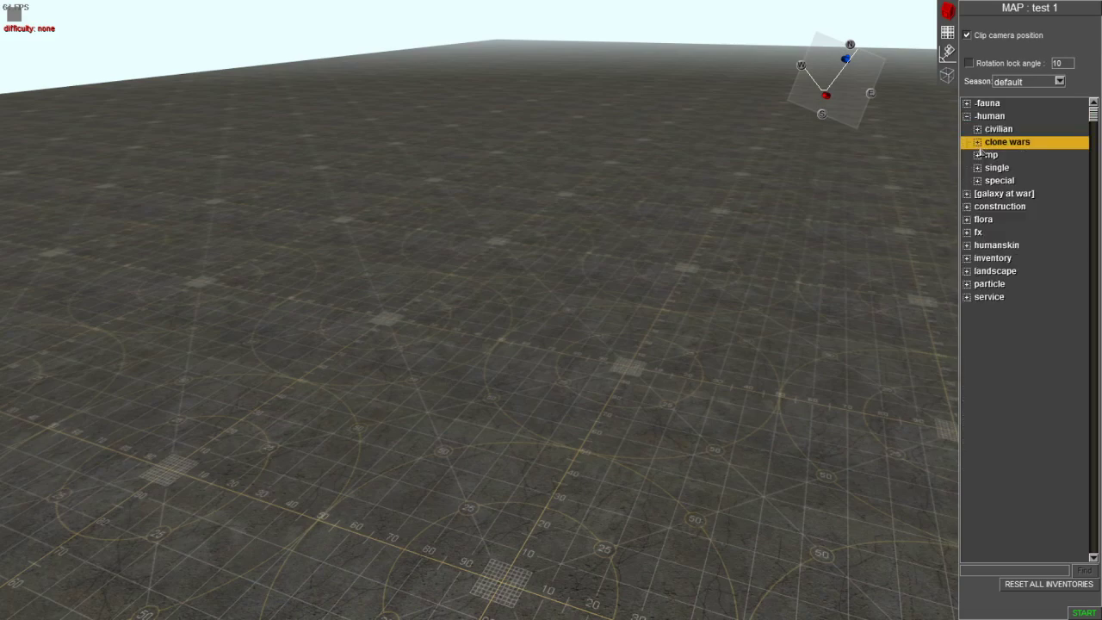
pyautogui.click(977, 142)
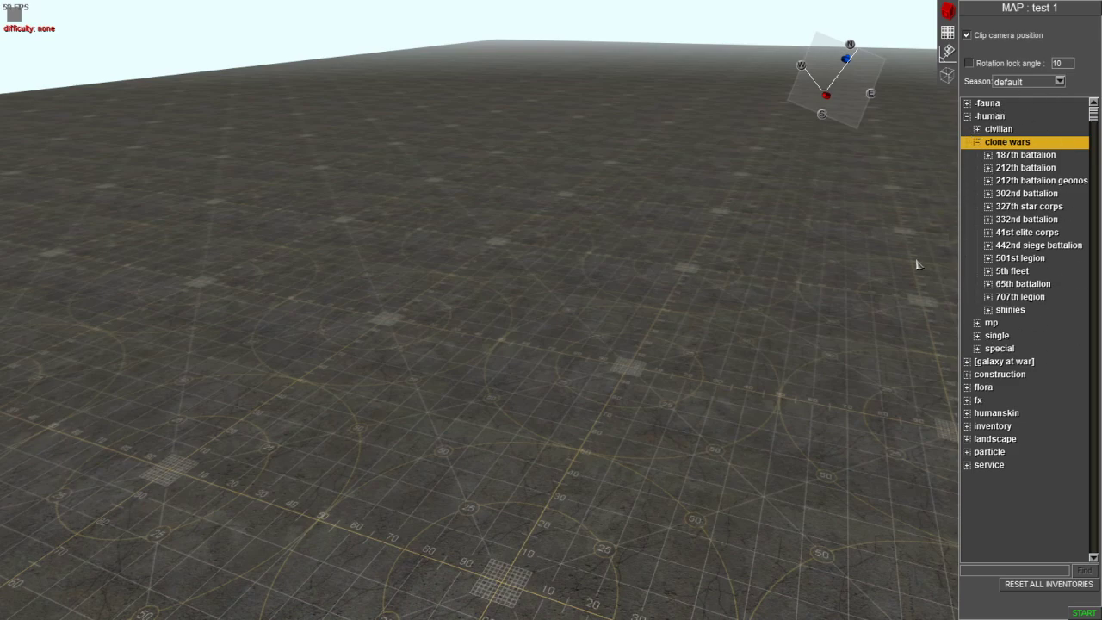
# Step: Examine the unit groups under clone wars, galaxy at war and single, including the cgi_clones group
pyautogui.press('Up')
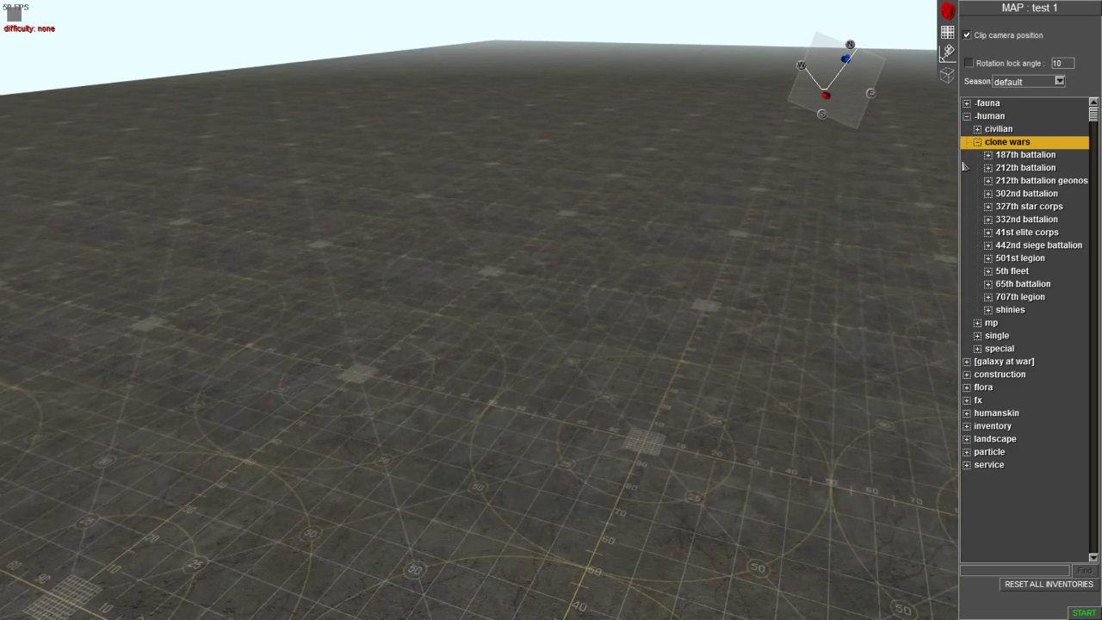
pyautogui.press('d')
pyautogui.press('d')
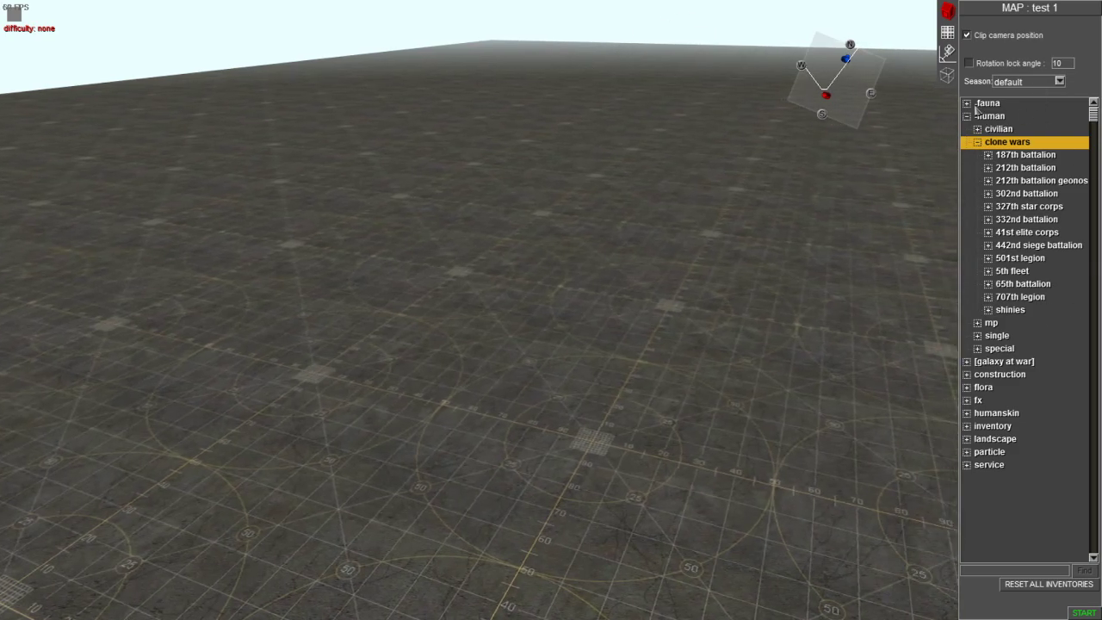
pyautogui.press('d')
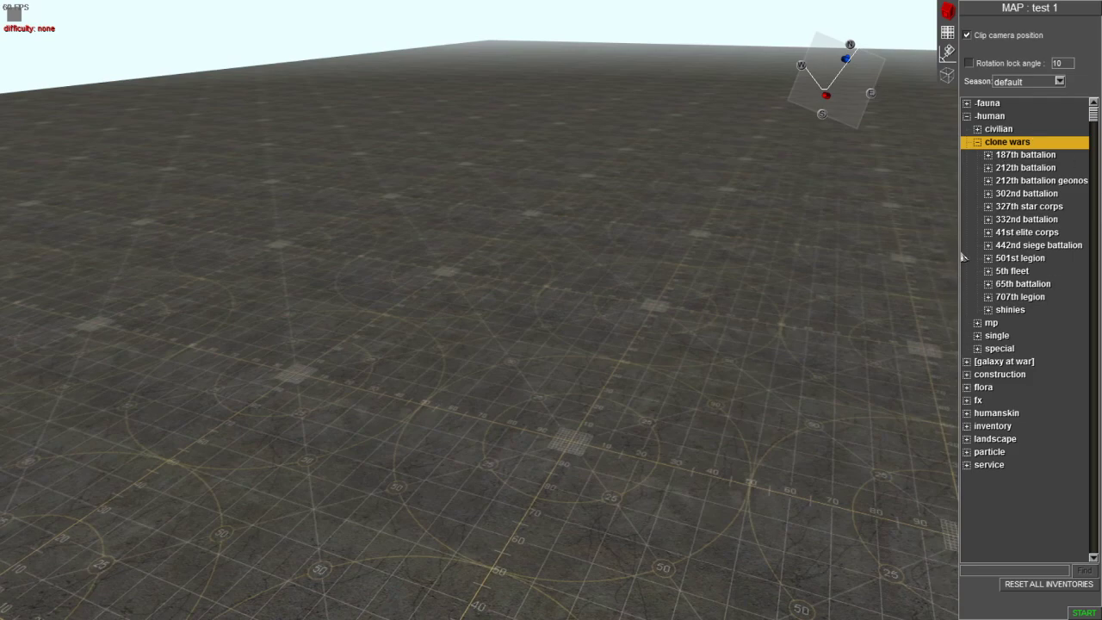
pyautogui.click(978, 142)
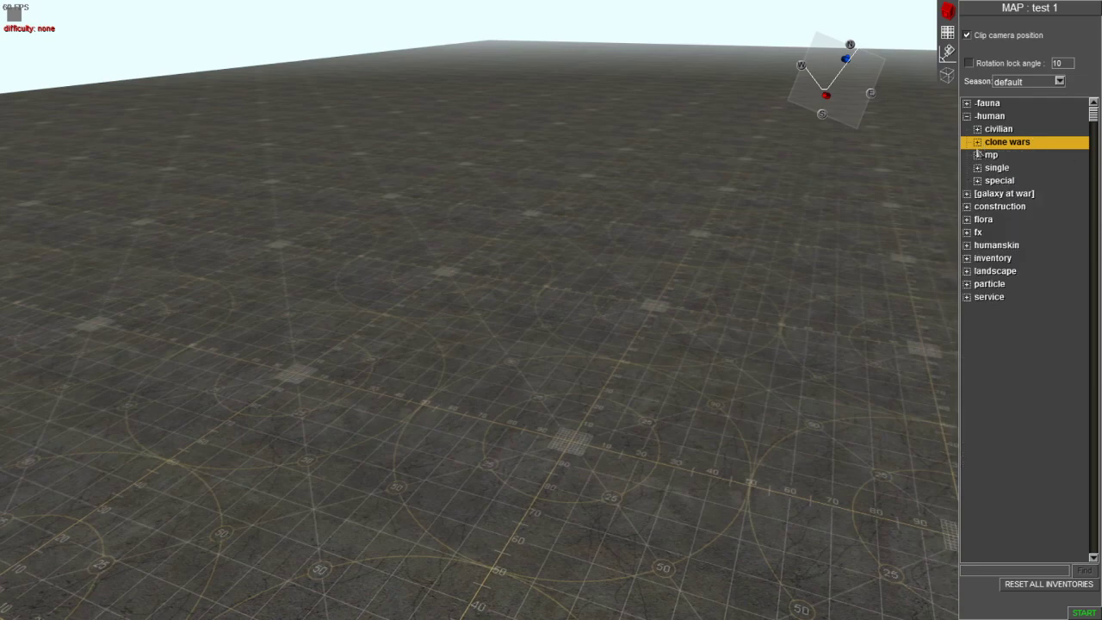
pyautogui.click(977, 142)
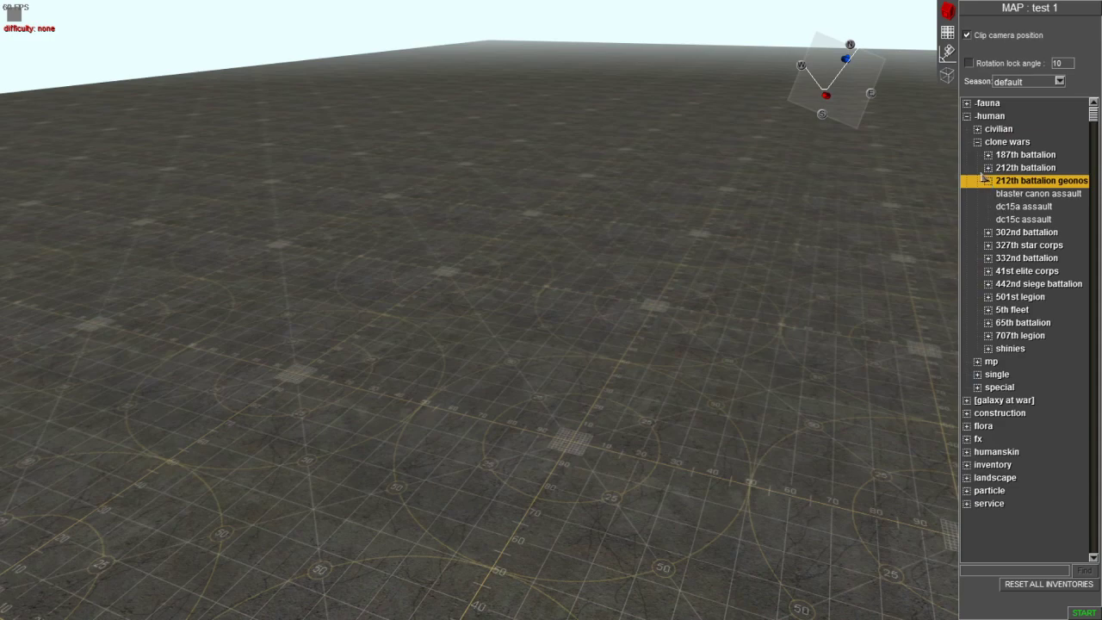
pyautogui.click(988, 181)
pyautogui.click(978, 143)
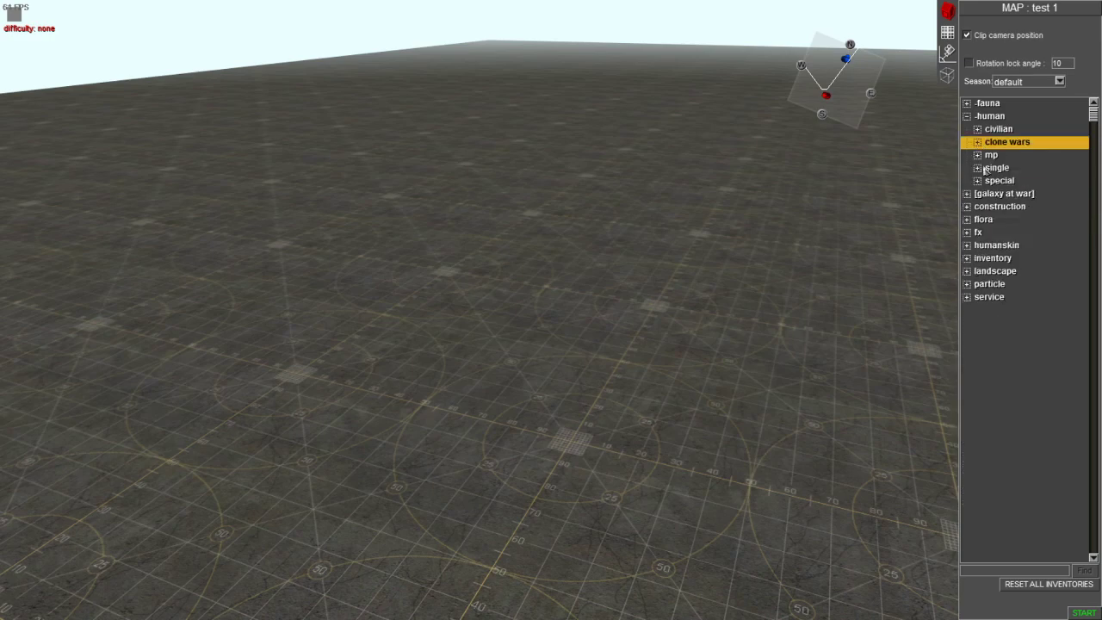
pyautogui.click(966, 194)
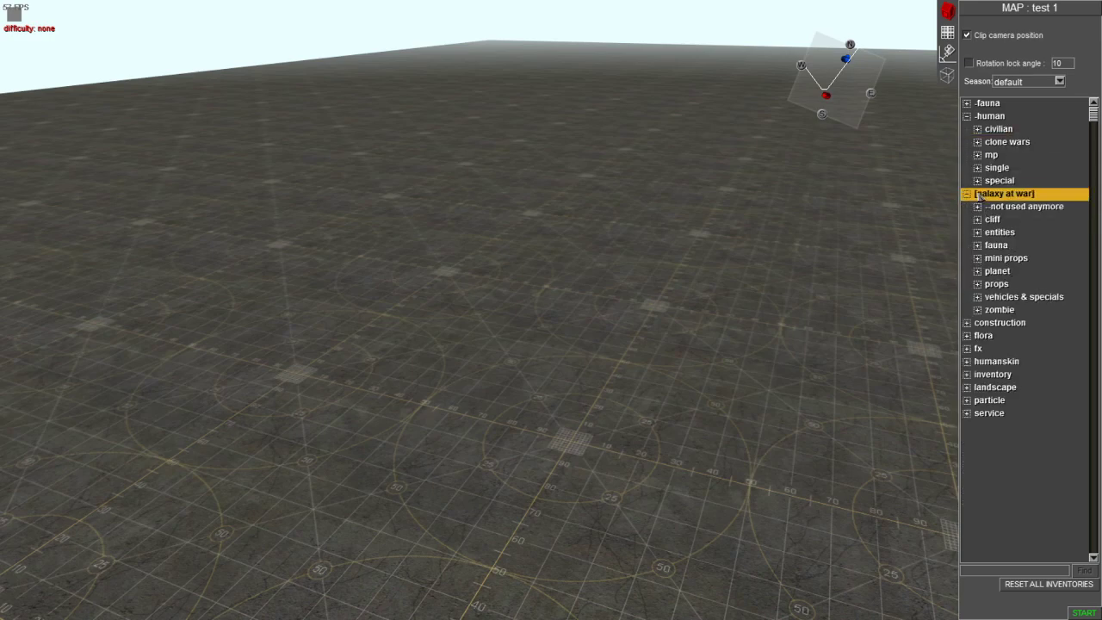
pyautogui.click(966, 193)
pyautogui.click(977, 168)
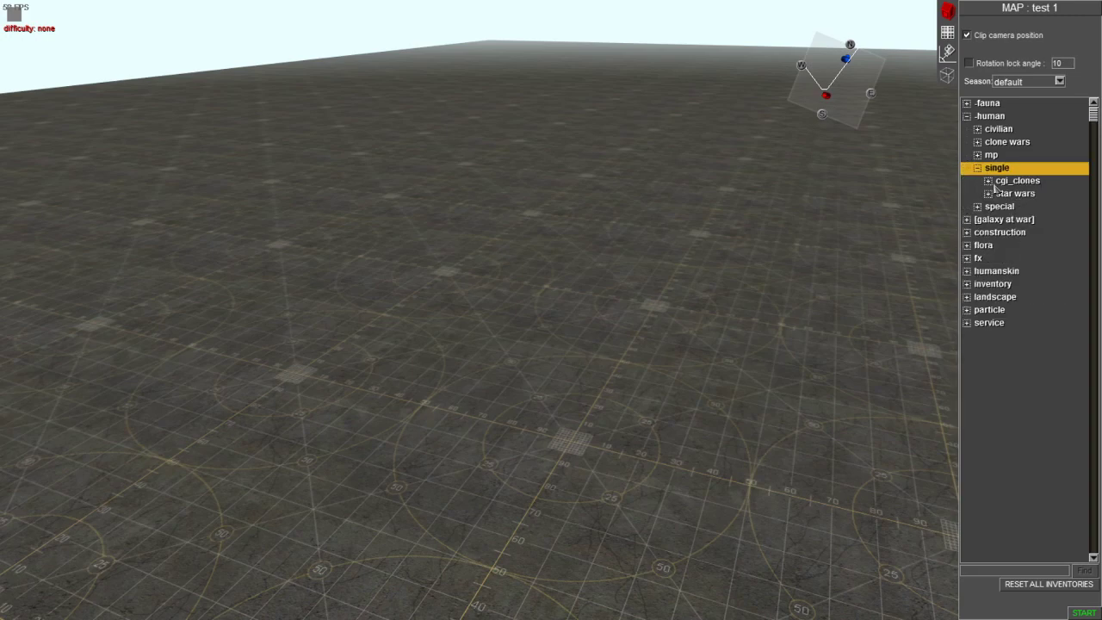
pyautogui.click(988, 180)
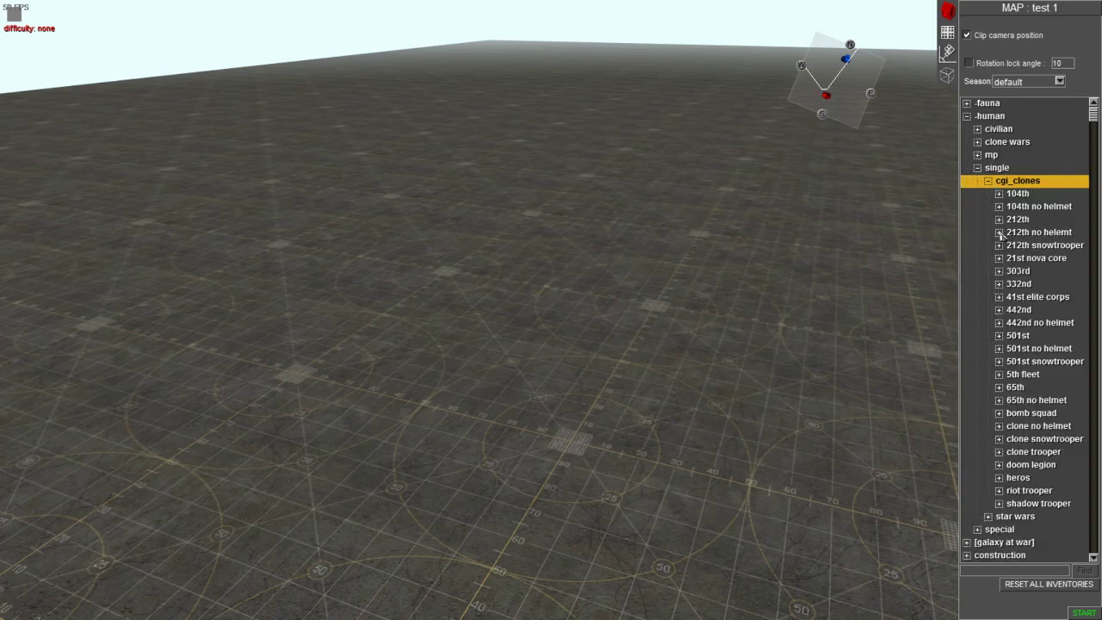
pyautogui.click(977, 142)
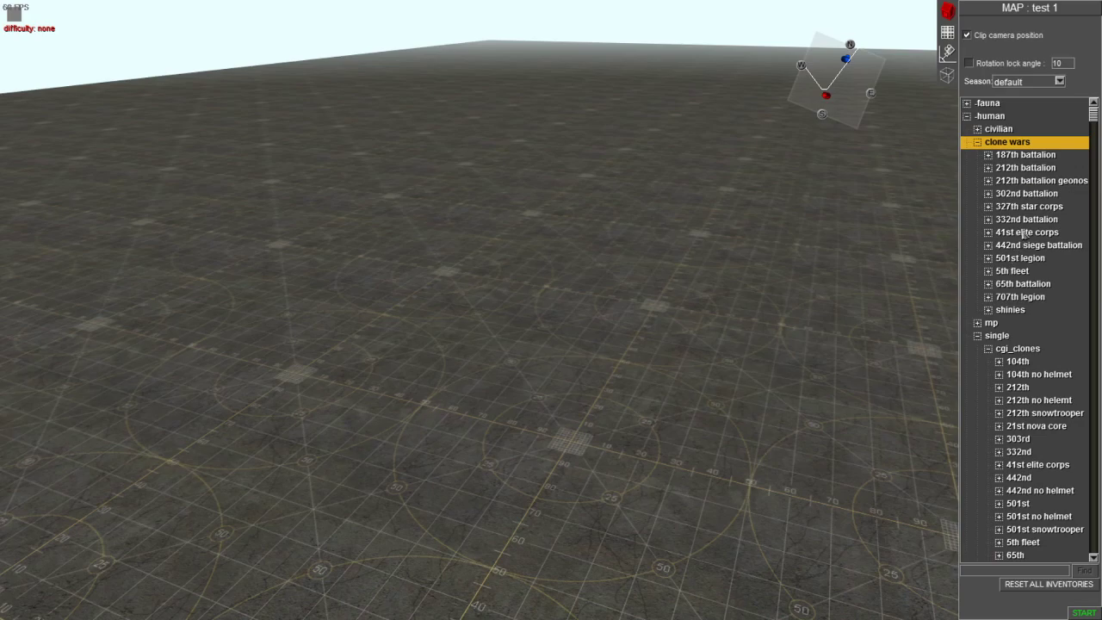
# Step: Place a bazooker and a medic from the cgi_clones 332nd group and a dc15c assault from the 332nd battalion side by side
pyautogui.click(988, 220)
pyautogui.scroll(-4, 999, 229)
pyautogui.click(999, 401)
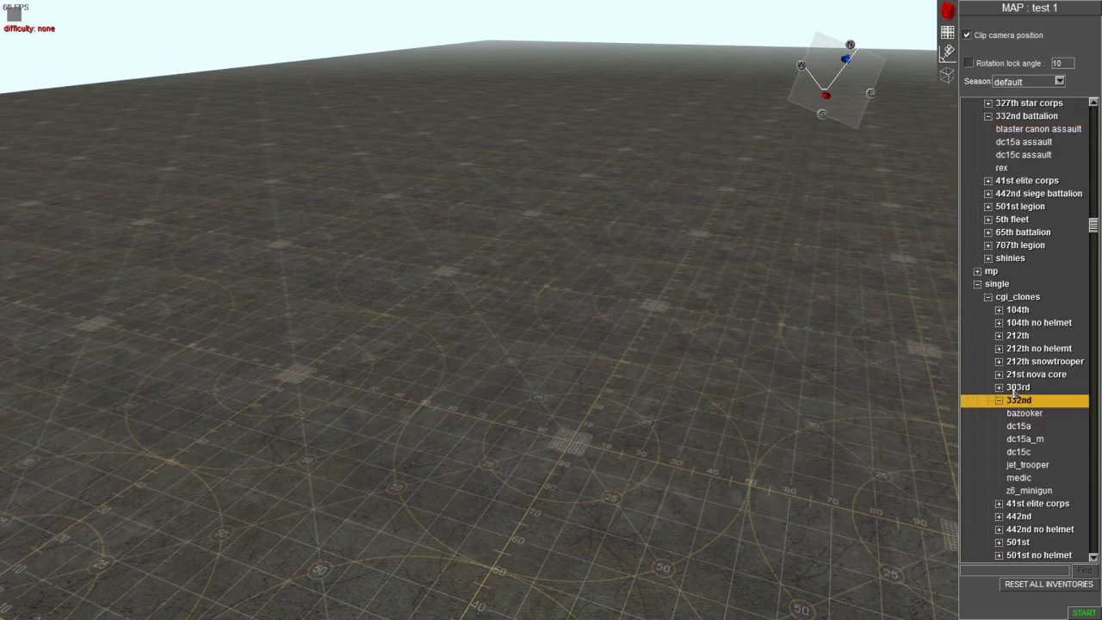
pyautogui.click(1032, 415)
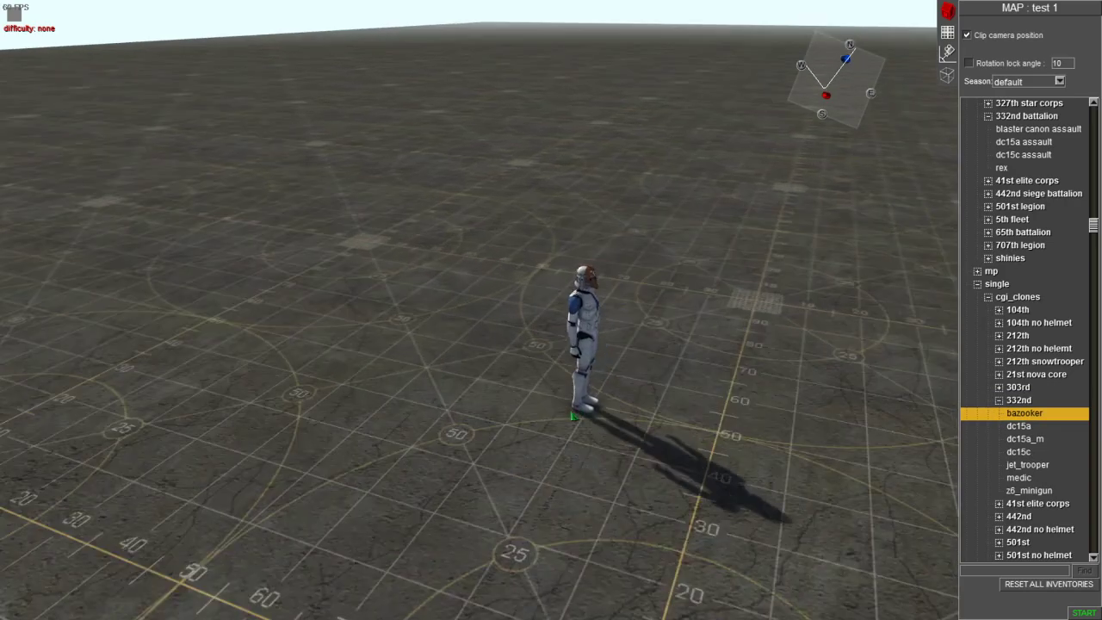
pyautogui.click(1023, 154)
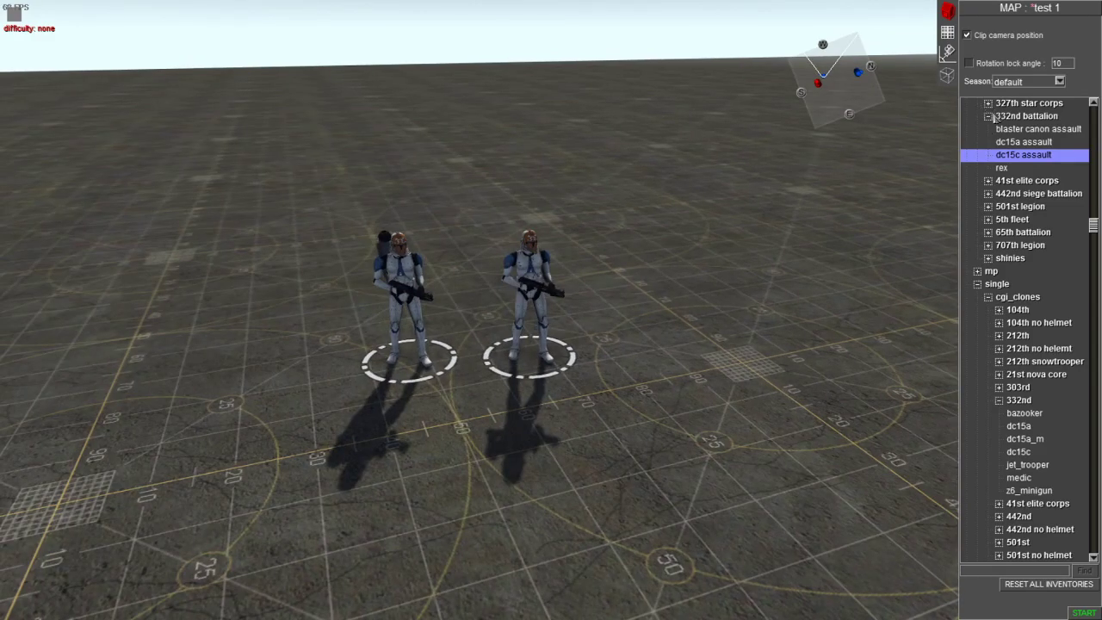
pyautogui.click(1019, 478)
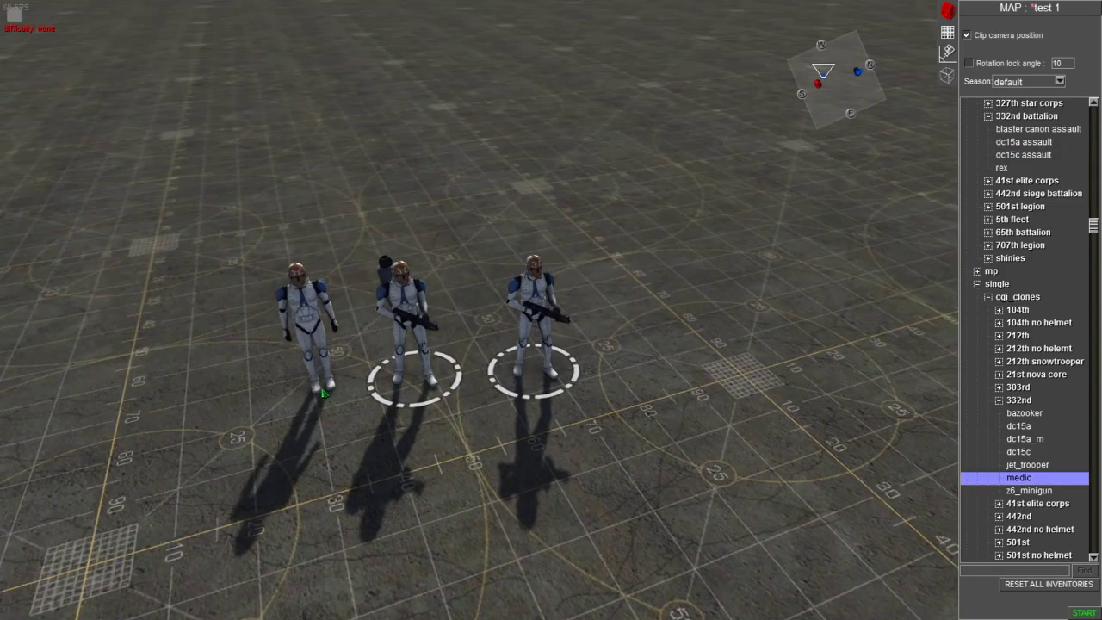
# Step: Place a bazooker from the cgi_clones 303rd group in front of the 332nd troopers
pyautogui.click(1008, 401)
pyautogui.click(1008, 387)
pyautogui.click(1023, 401)
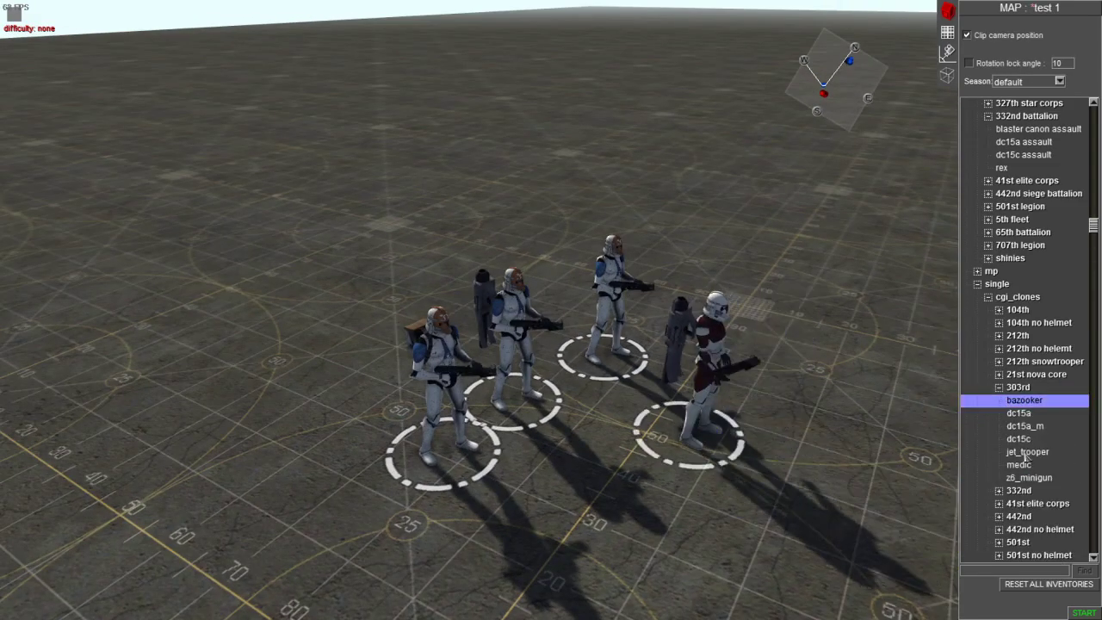
pyautogui.moveTo(926, 376); pyautogui.dragTo(745, 365)
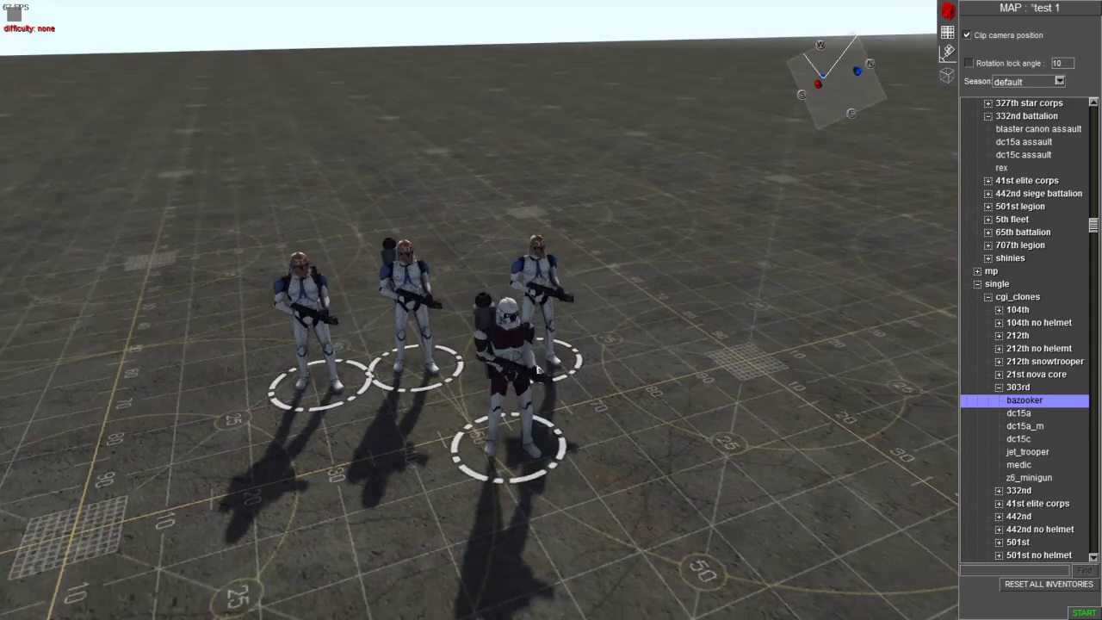
# Step: Place a dc15a_m trooper from the 21st nova core group beside the others and turn off camera position clipping
pyautogui.click(999, 387)
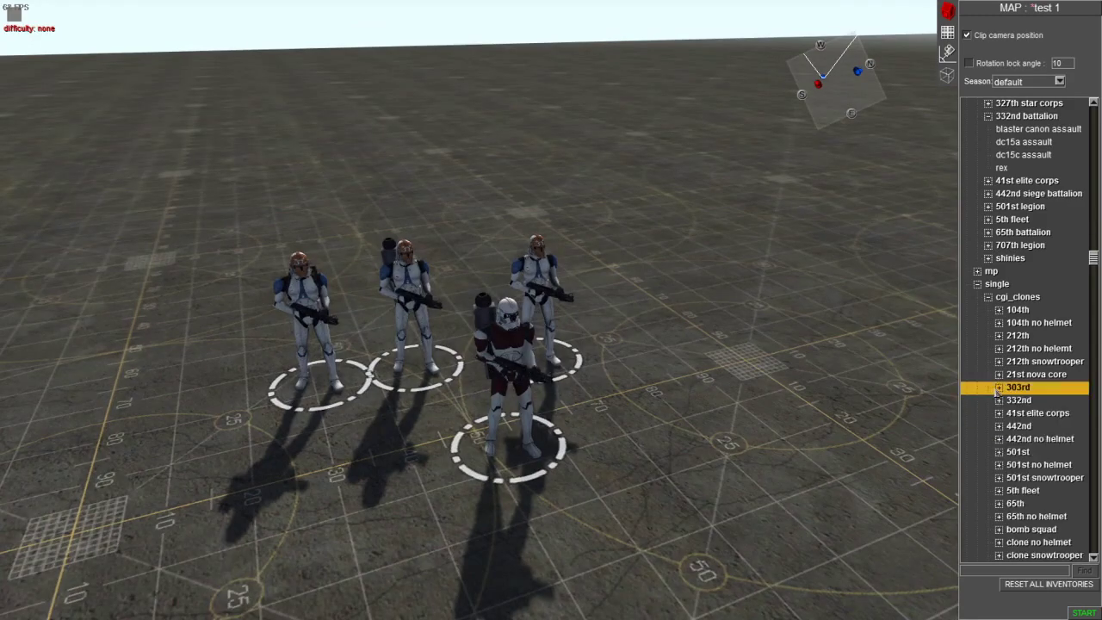
pyautogui.click(999, 375)
pyautogui.press('Right')
pyautogui.click(1025, 414)
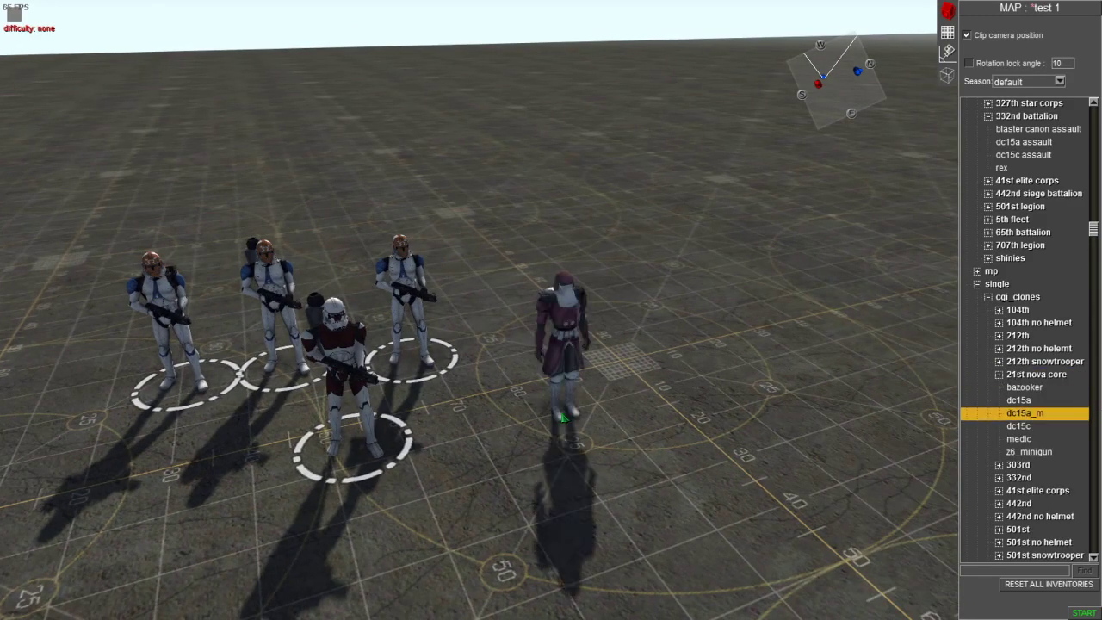
pyautogui.click(561, 426)
pyautogui.click(514, 385)
pyautogui.rightClick(640, 380)
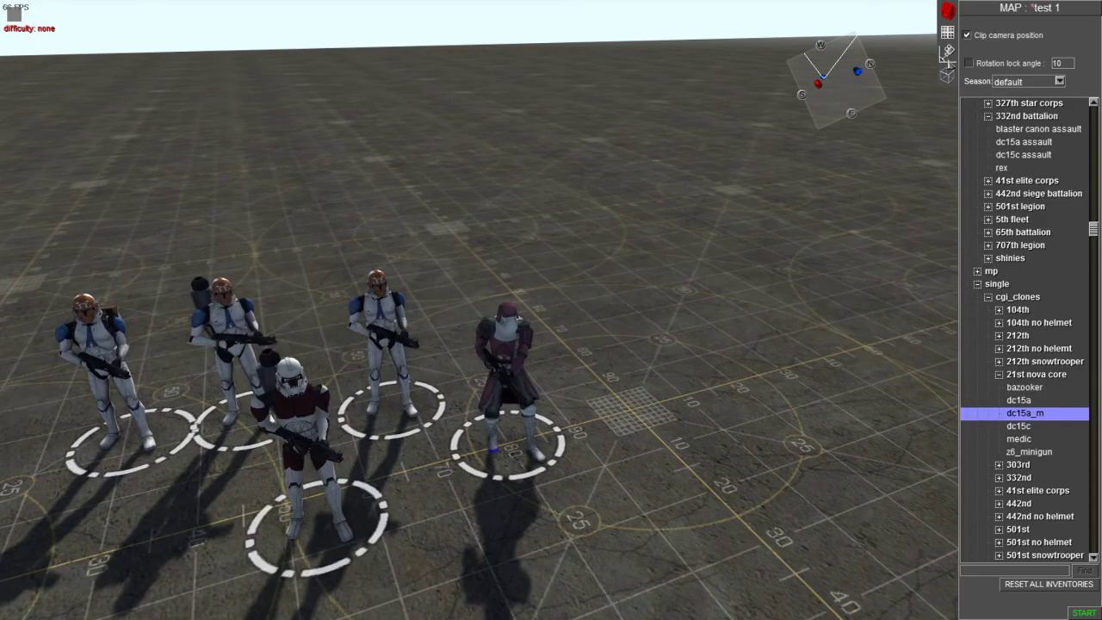
pyautogui.click(967, 35)
pyautogui.scroll(3, 547, 355)
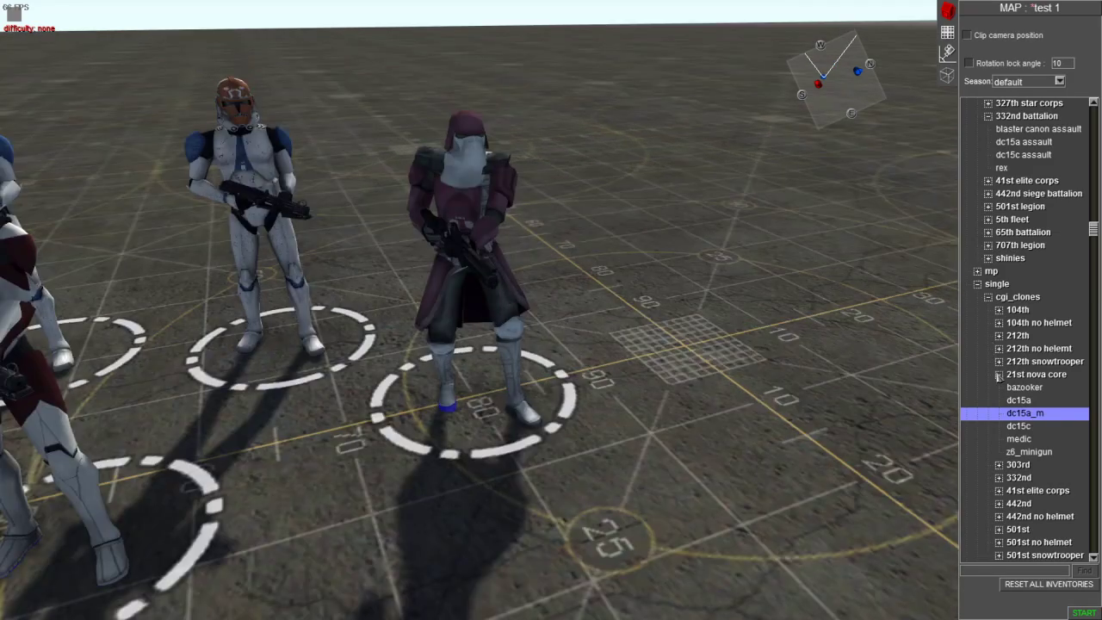
# Step: Place a bazooker from the "212th no helemt" group next to the 21st nova core trooper
pyautogui.click(998, 375)
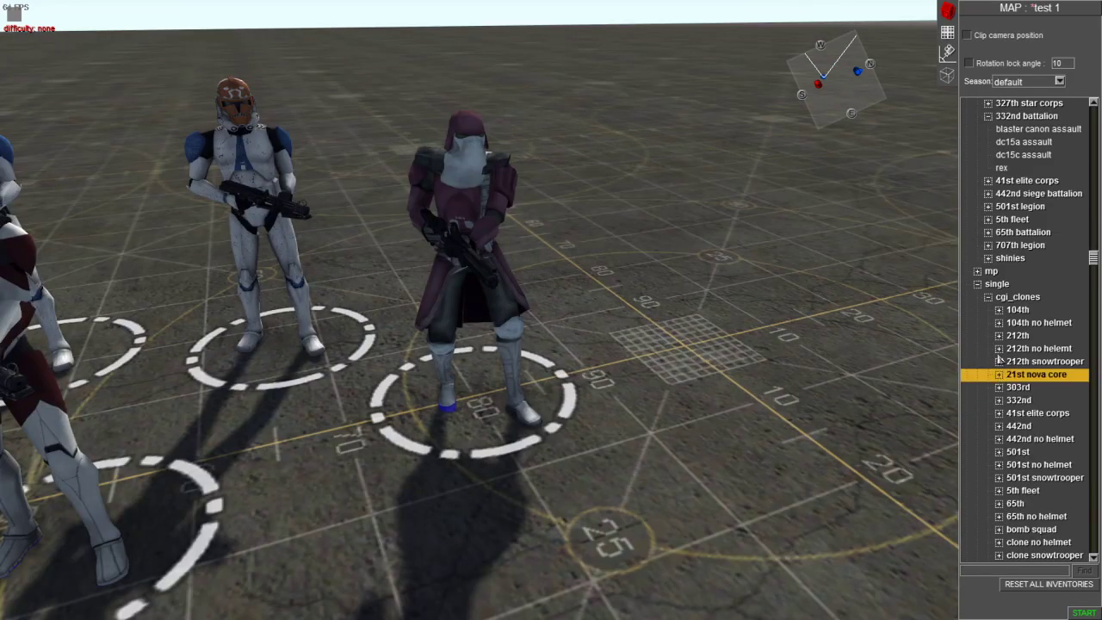
pyautogui.click(998, 349)
pyautogui.click(1016, 363)
pyautogui.click(668, 416)
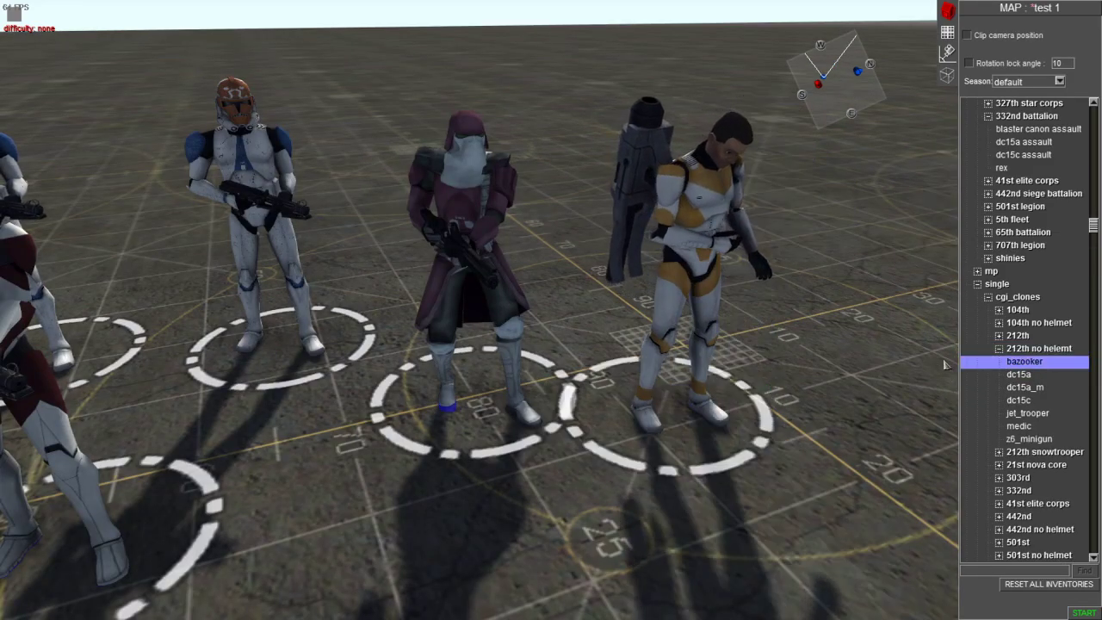
# Step: Place a bazooker from the 212th snowtrooper group at the end of the trooper row
pyautogui.click(998, 350)
pyautogui.click(999, 363)
pyautogui.click(1026, 376)
pyautogui.click(726, 401)
pyautogui.scroll(-4, 822, 353)
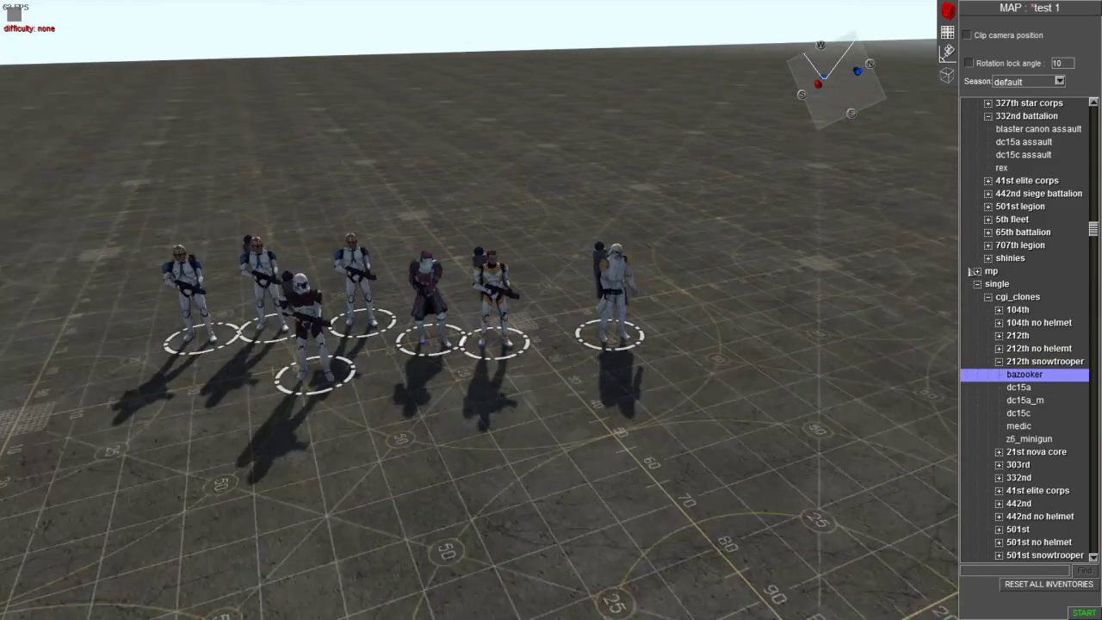
# Step: Place rex from the 332nd battalion group in front of the other troopers and select him on the map
pyautogui.scroll(2, 978, 270)
pyautogui.click(1002, 219)
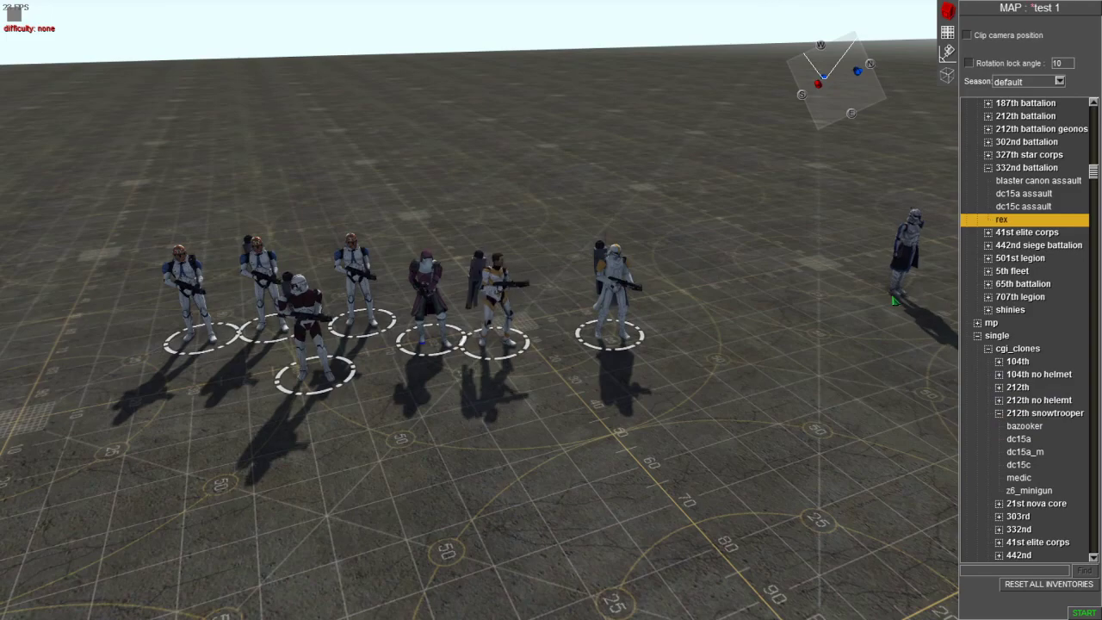
pyautogui.click(590, 519)
pyautogui.scroll(2, 1055, 279)
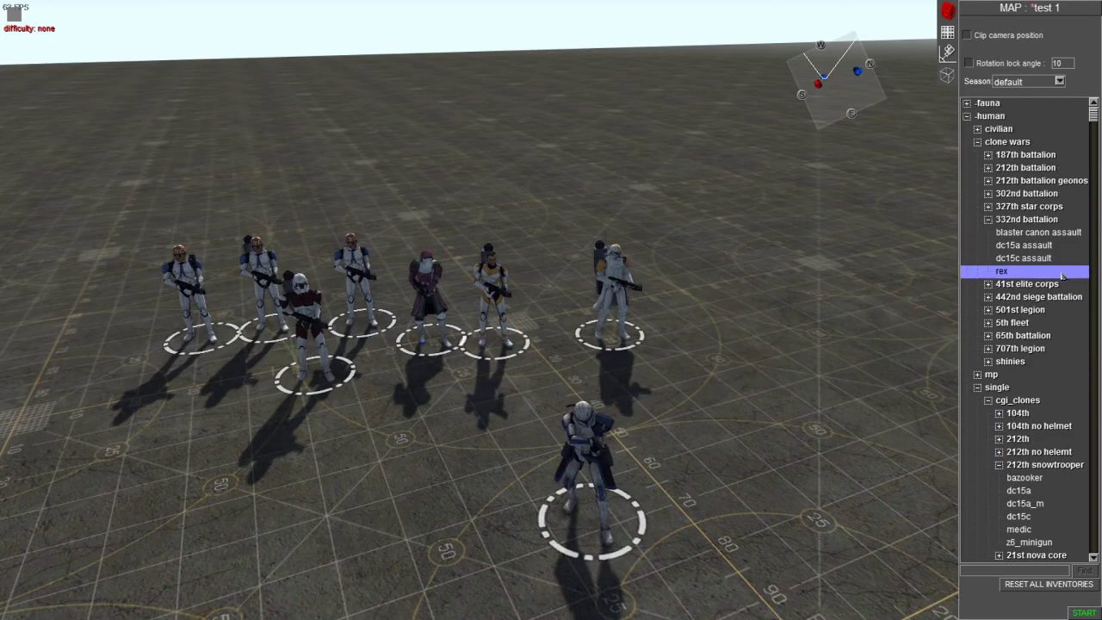
pyautogui.click(977, 388)
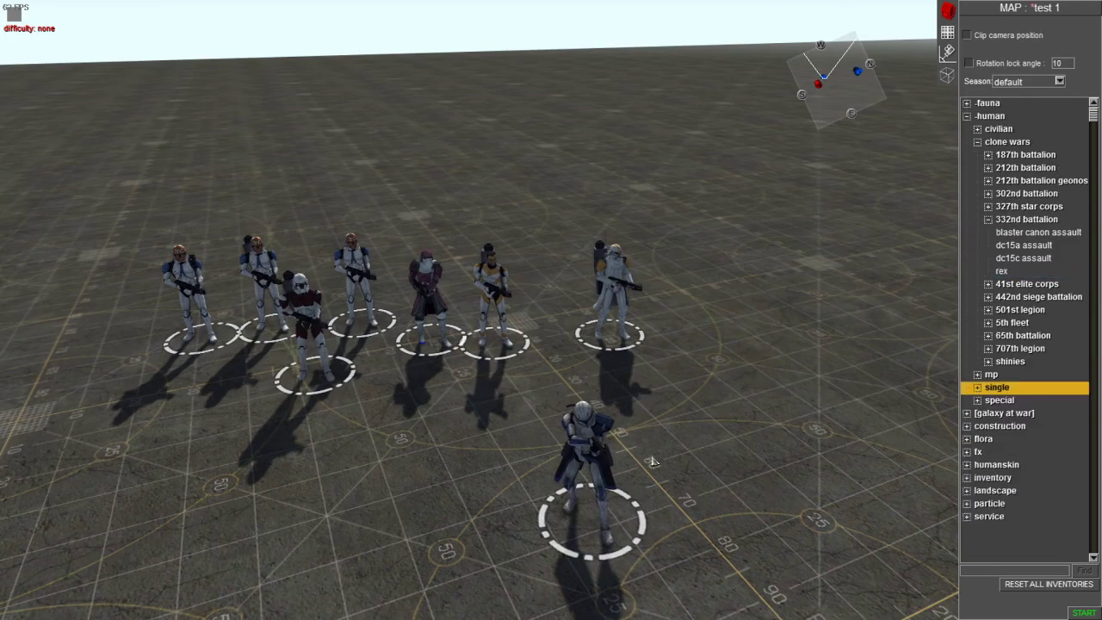
pyautogui.click(604, 451)
pyautogui.moveTo(696, 411); pyautogui.dragTo(469, 515)
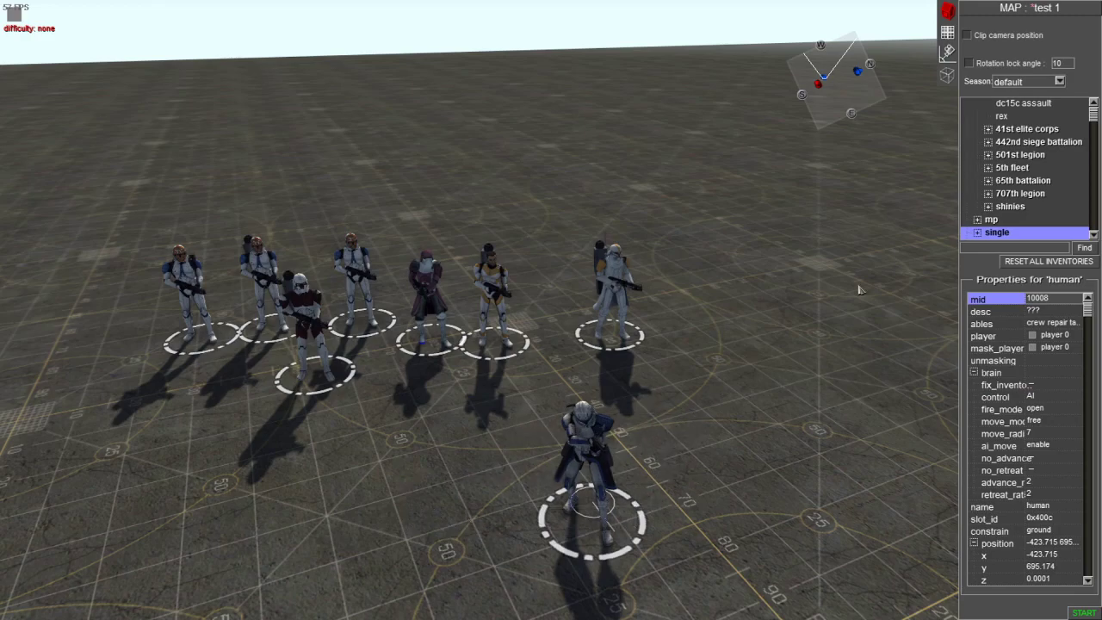
# Step: Place doom from the heros group of the single-player cgi_clones beside rex
pyautogui.click(820, 322)
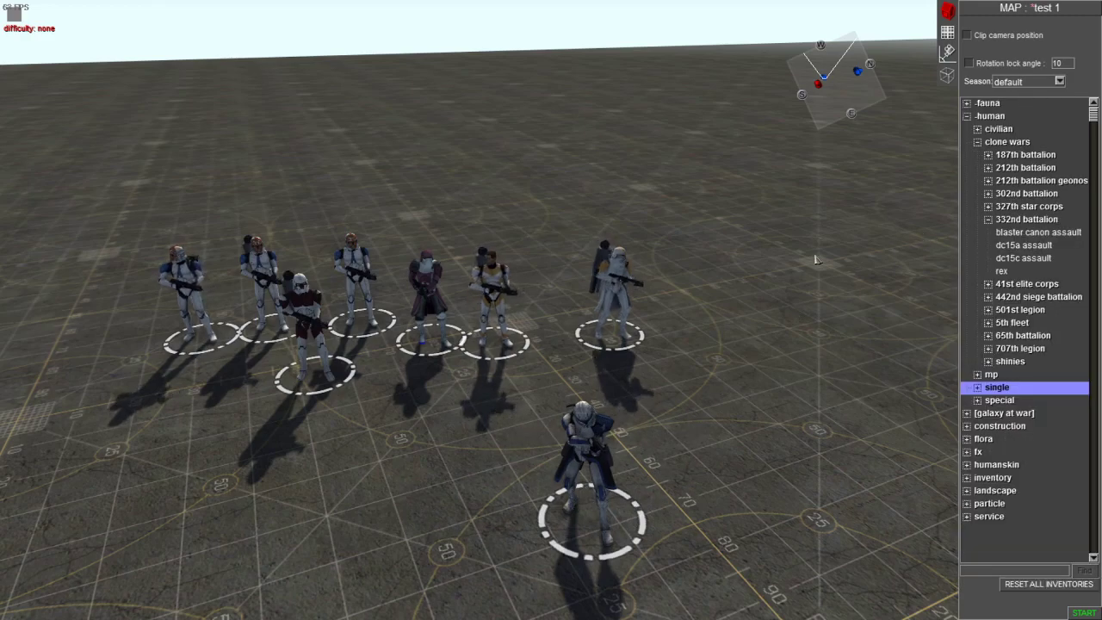
pyautogui.click(988, 220)
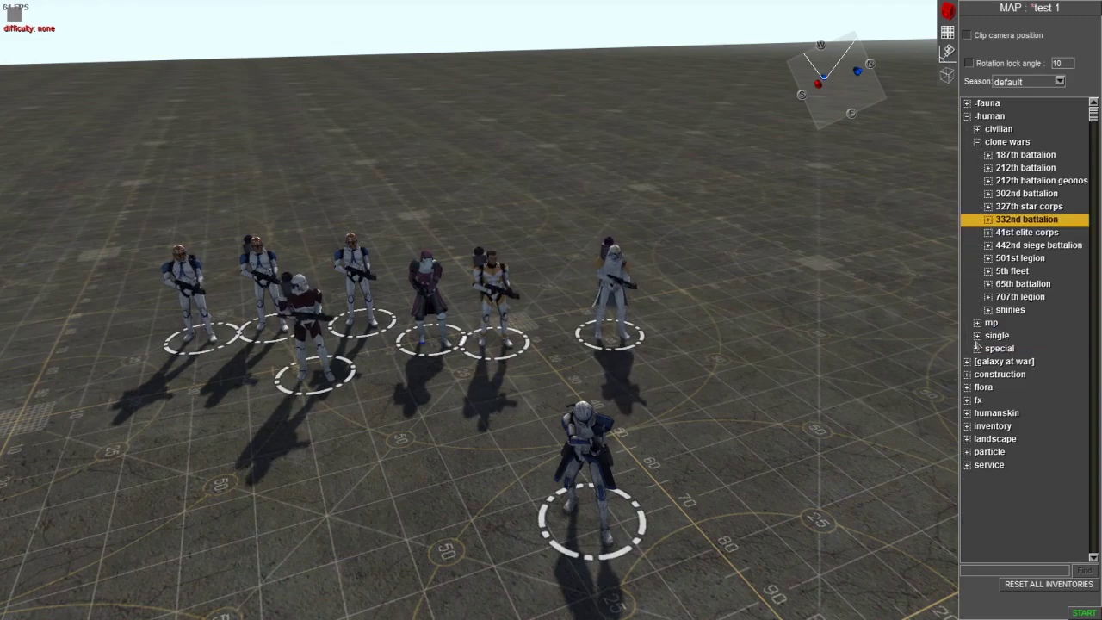
pyautogui.click(977, 335)
pyautogui.click(998, 412)
pyautogui.scroll(-3, 1011, 469)
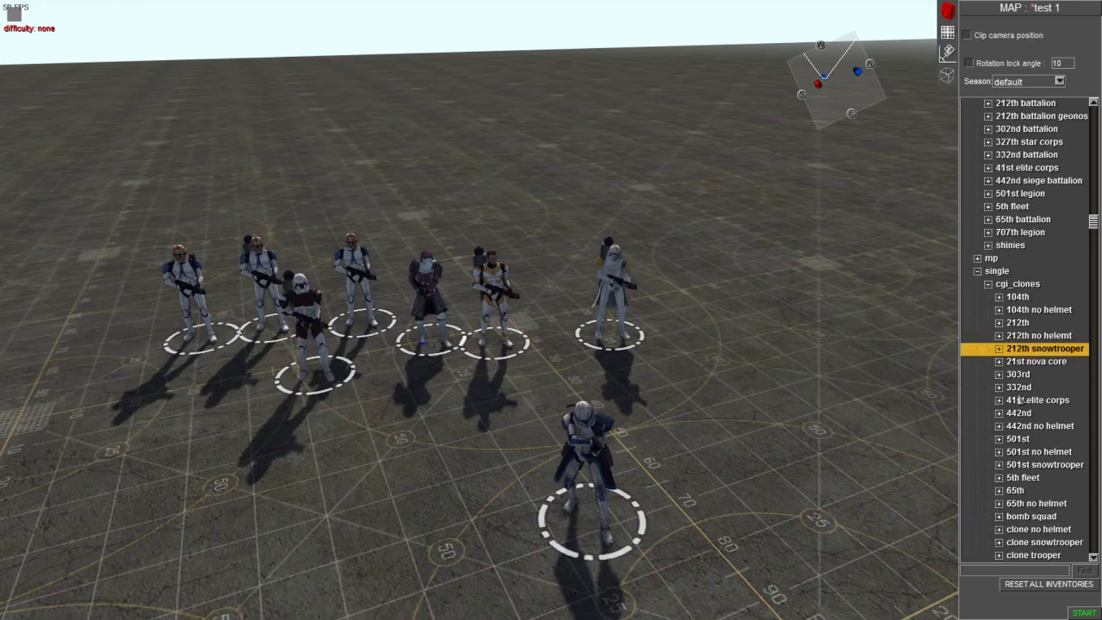
pyautogui.scroll(-1, 1012, 456)
pyautogui.click(998, 478)
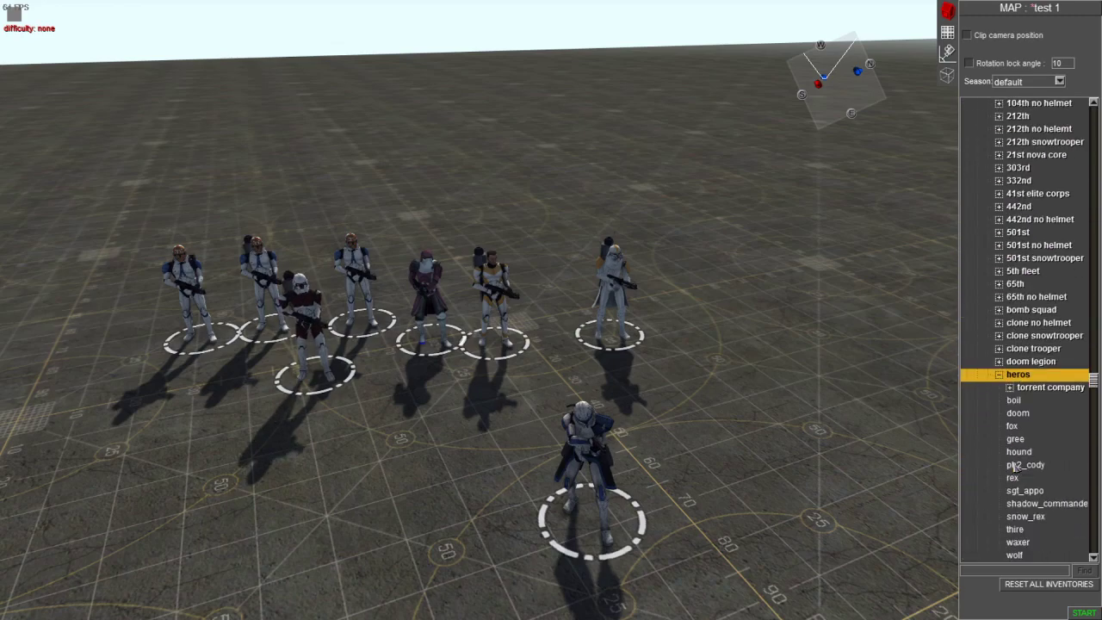
pyautogui.click(1017, 414)
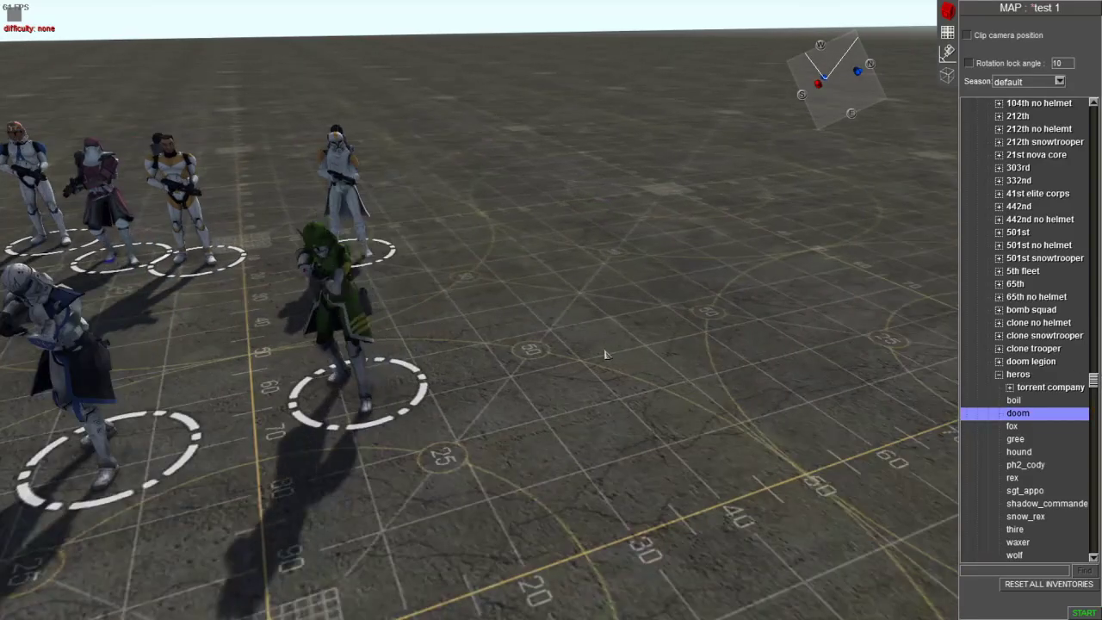
# Step: Inspect the placed heroes and the large clone trooper formations across the map from several angles and distances
pyautogui.scroll(-3, 594, 292)
pyautogui.moveTo(592, 285); pyautogui.dragTo(500, 299)
pyautogui.scroll(-4, 586, 250)
pyautogui.moveTo(586, 251); pyautogui.dragTo(787, 223)
pyautogui.scroll(3, 565, 247)
pyautogui.moveTo(565, 246); pyautogui.dragTo(443, 386)
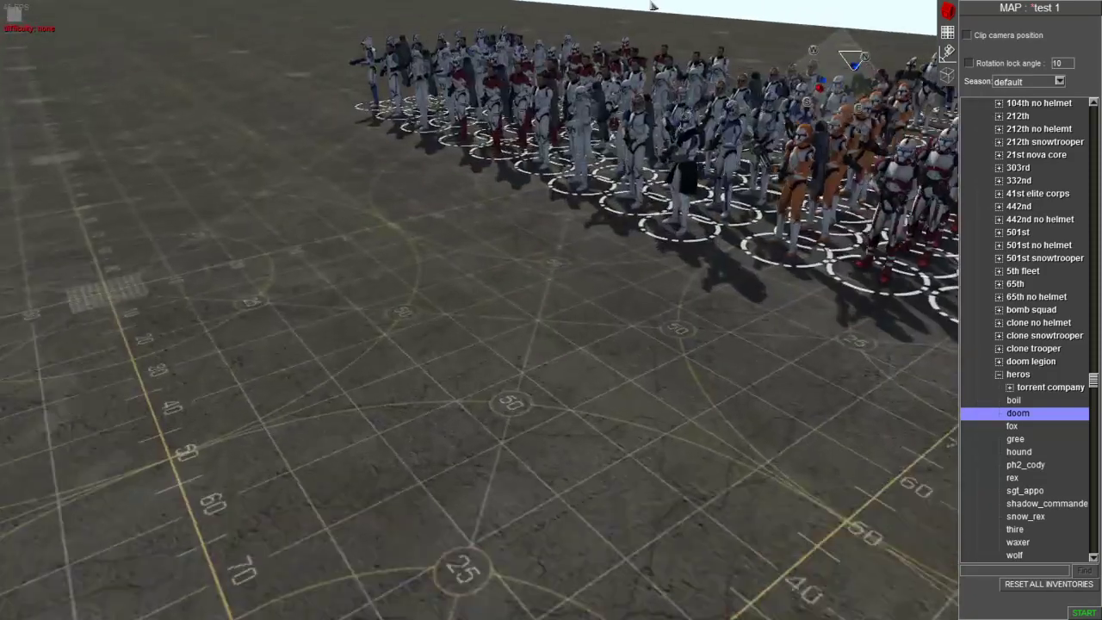
pyautogui.moveTo(651, 5); pyautogui.dragTo(551, 95)
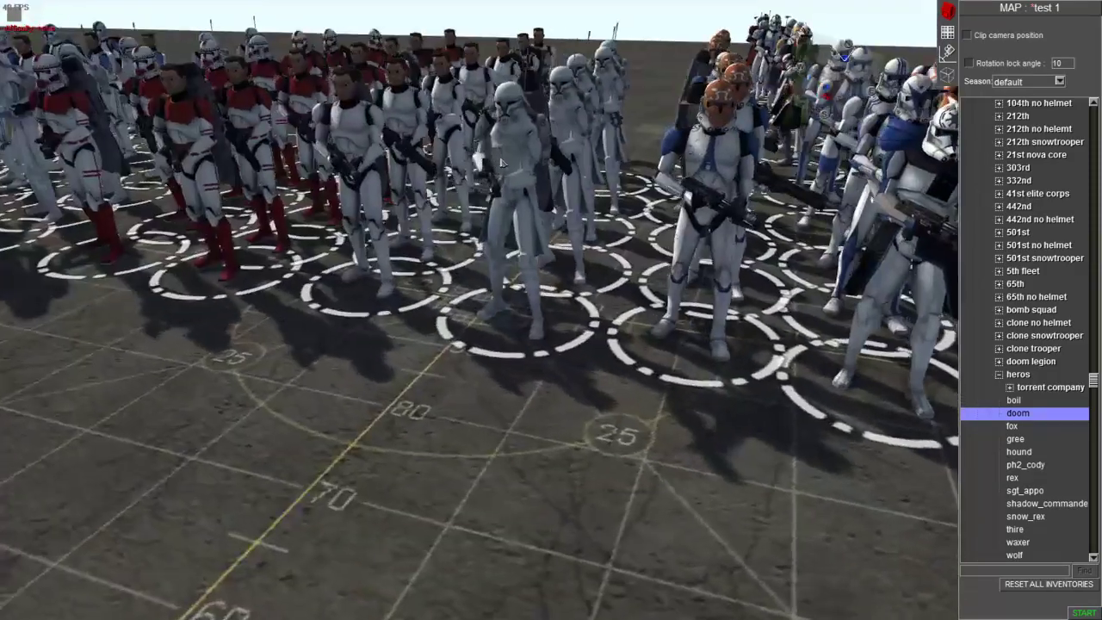
pyautogui.scroll(-5, 503, 163)
pyautogui.scroll(-5, 73, 275)
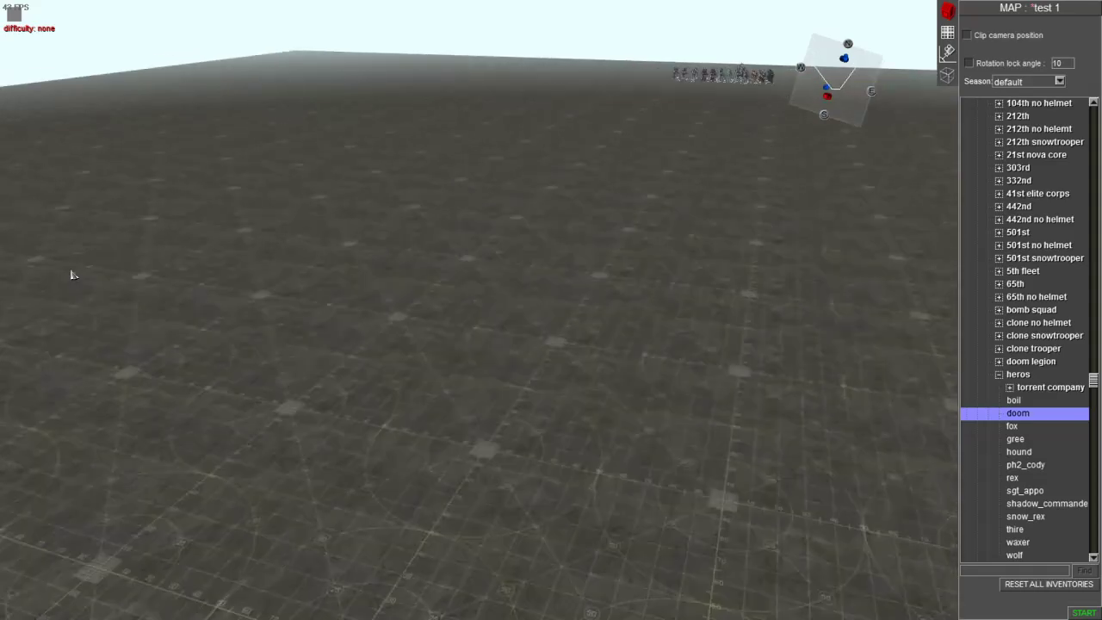
pyautogui.moveTo(519, 590); pyautogui.dragTo(499, 615)
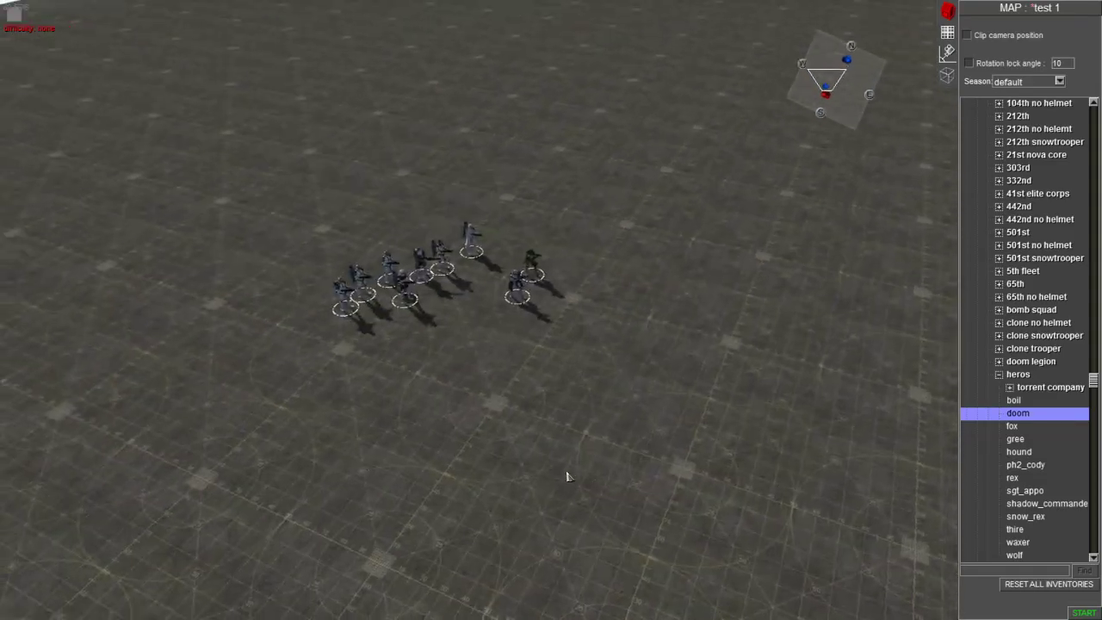
pyautogui.moveTo(553, 474); pyautogui.dragTo(3, 350)
pyautogui.moveTo(355, 243); pyautogui.dragTo(193, 193)
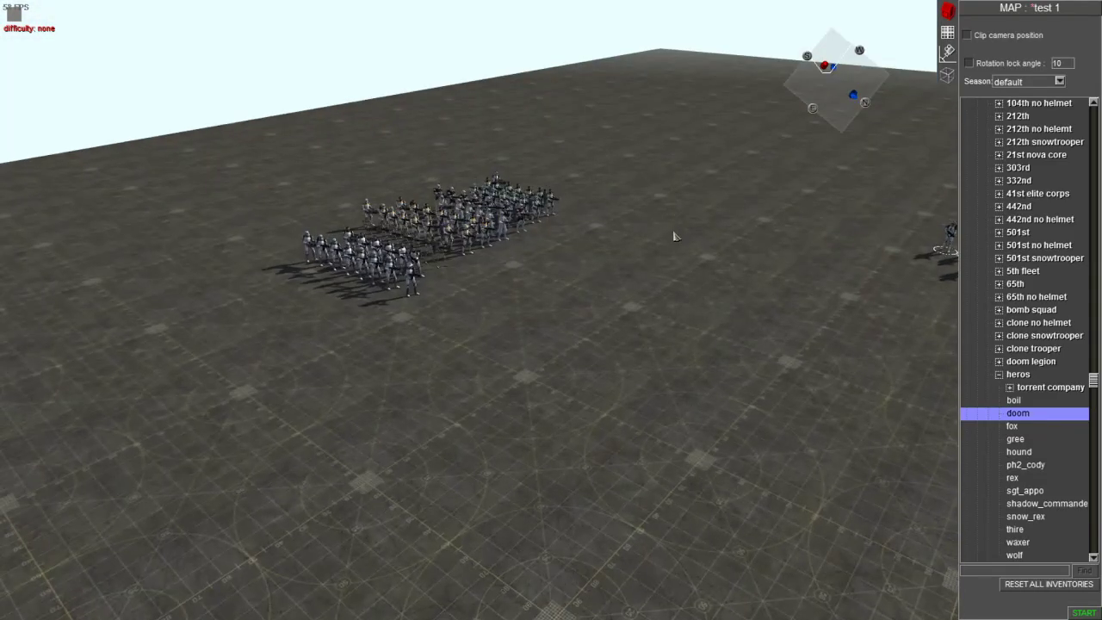
pyautogui.moveTo(517, 93)
pyautogui.mouseDown()
pyautogui.moveTo(355, 238)
pyautogui.moveTo(487, 153)
pyautogui.moveTo(413, 307)
pyautogui.mouseUp()
pyautogui.moveTo(566, 235); pyautogui.dragTo(477, 262)
pyautogui.moveTo(565, 410); pyautogui.dragTo(740, 495)
pyautogui.moveTo(861, 525); pyautogui.dragTo(1095, 522)
pyautogui.moveTo(979, 386); pyautogui.dragTo(614, 287)
# Step: Try to place a bazooker from the cgi_clones shadow trooper group near the other troopers
pyautogui.click(828, 251)
pyautogui.scroll(-2, 981, 404)
pyautogui.click(998, 465)
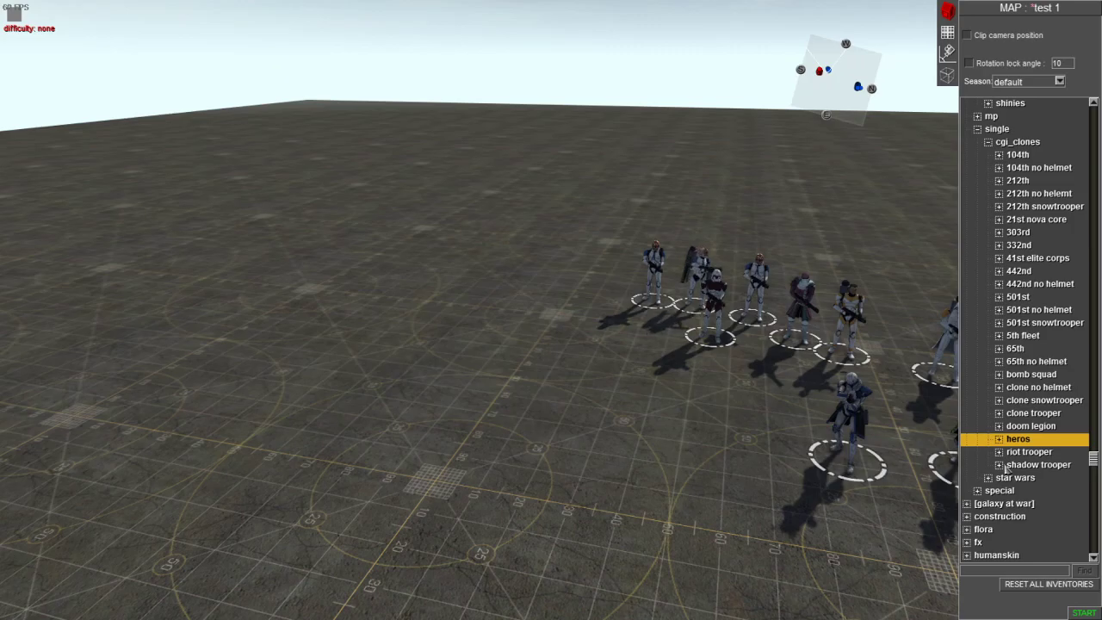
pyautogui.click(999, 465)
pyautogui.click(1023, 480)
pyautogui.click(458, 399)
pyautogui.moveTo(482, 403); pyautogui.dragTo(667, 399)
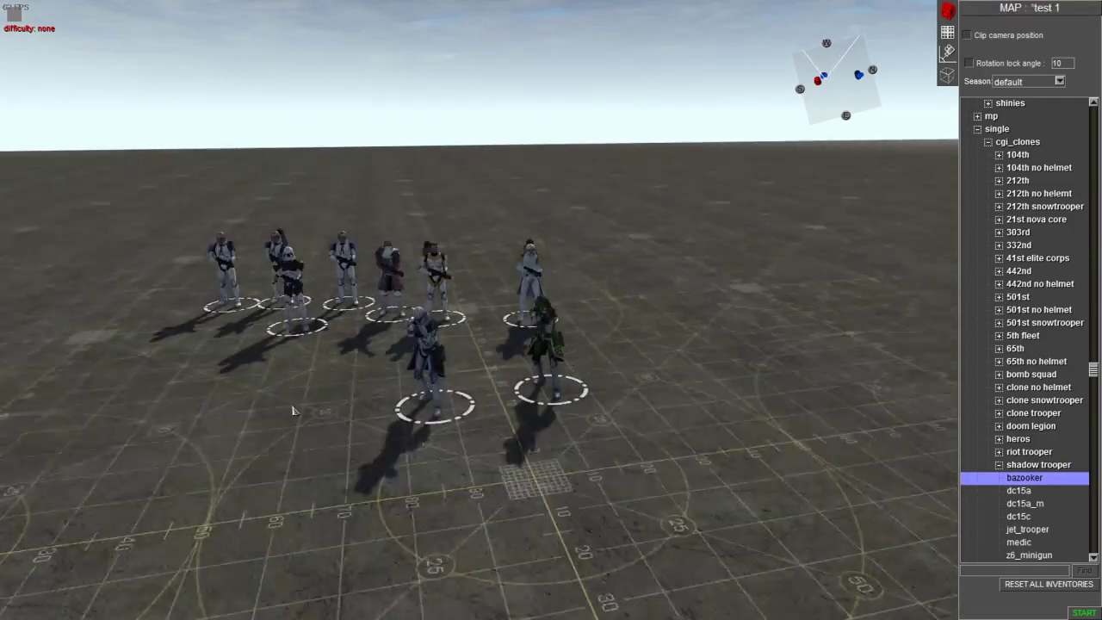
# Step: Exit the map editor and save the changes to the "test 1" map
pyautogui.press('Escape')
pyautogui.click(556, 373)
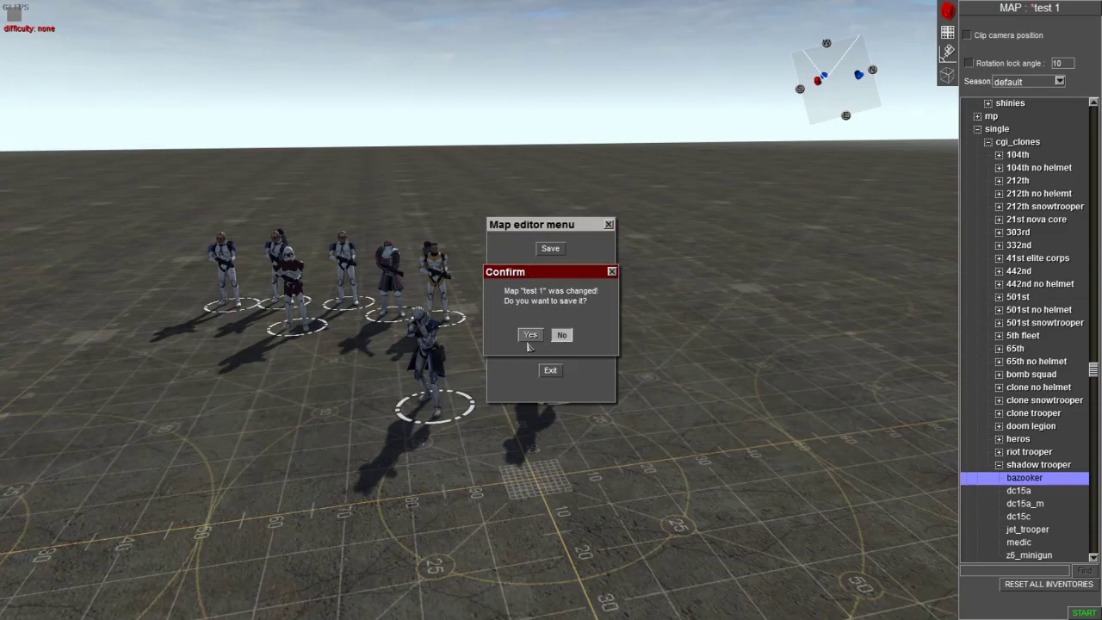
pyautogui.click(530, 335)
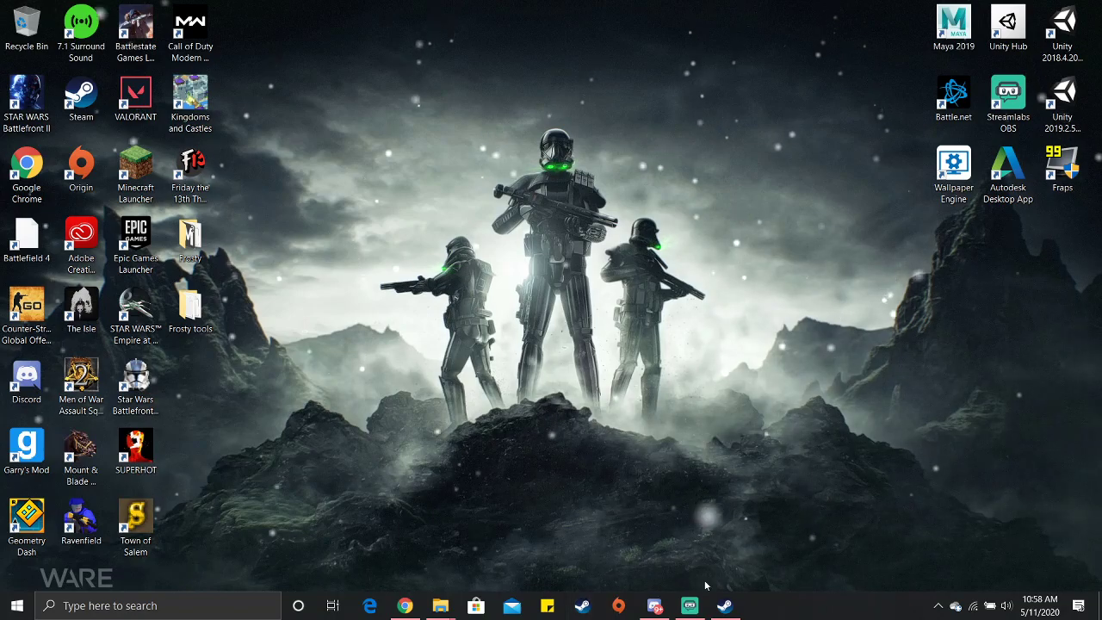
pyautogui.moveTo(656, 608)
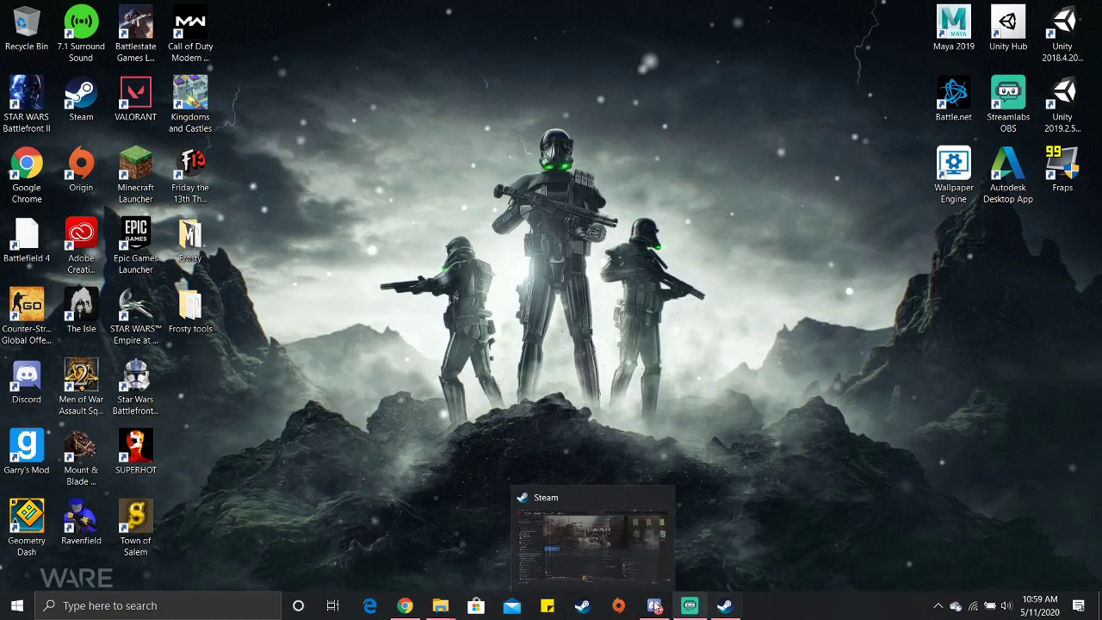
pyautogui.moveTo(586, 591)
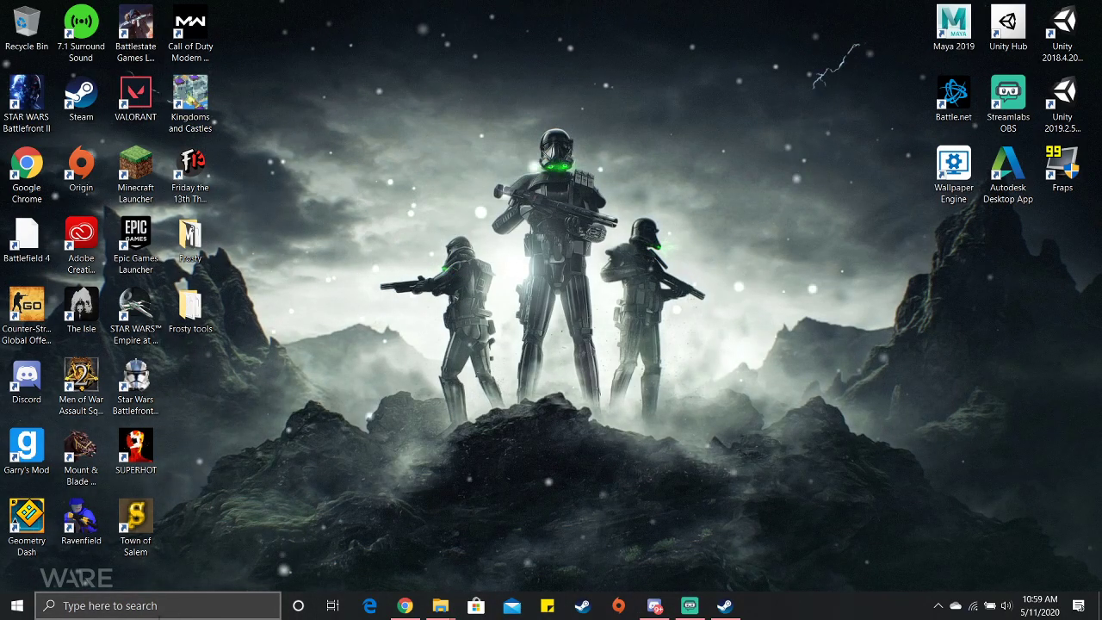
pyautogui.moveTo(693, 599)
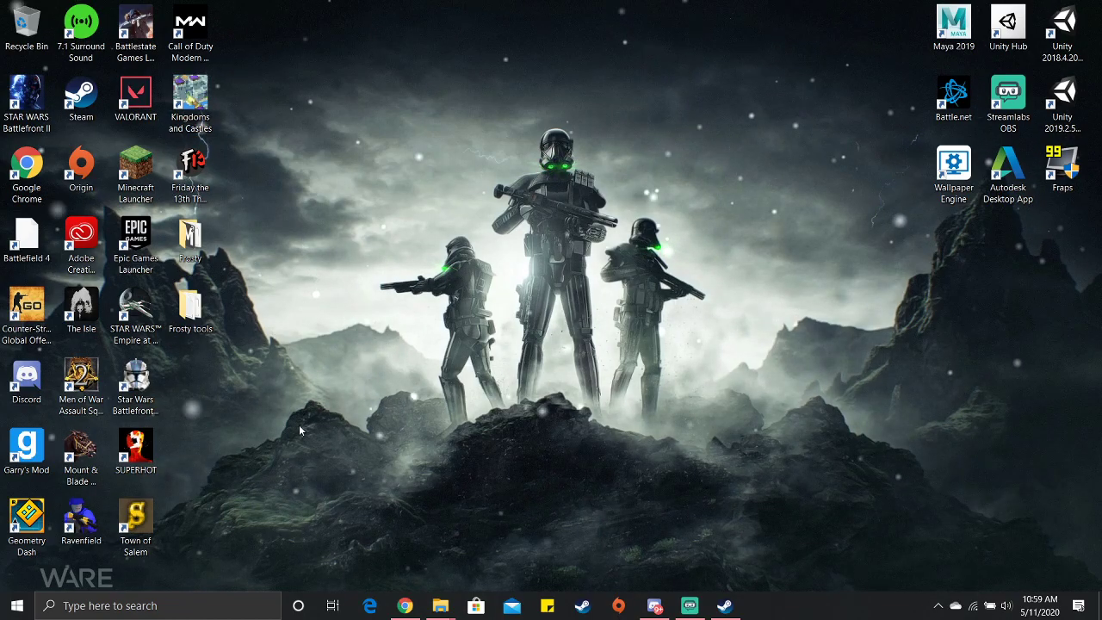
pyautogui.moveTo(655, 605)
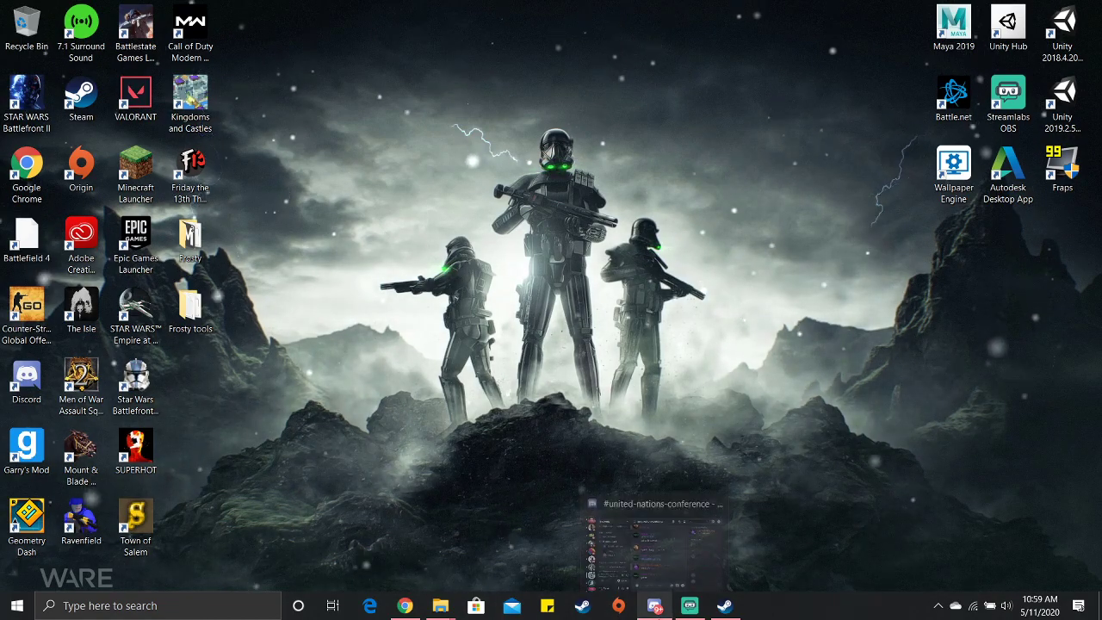